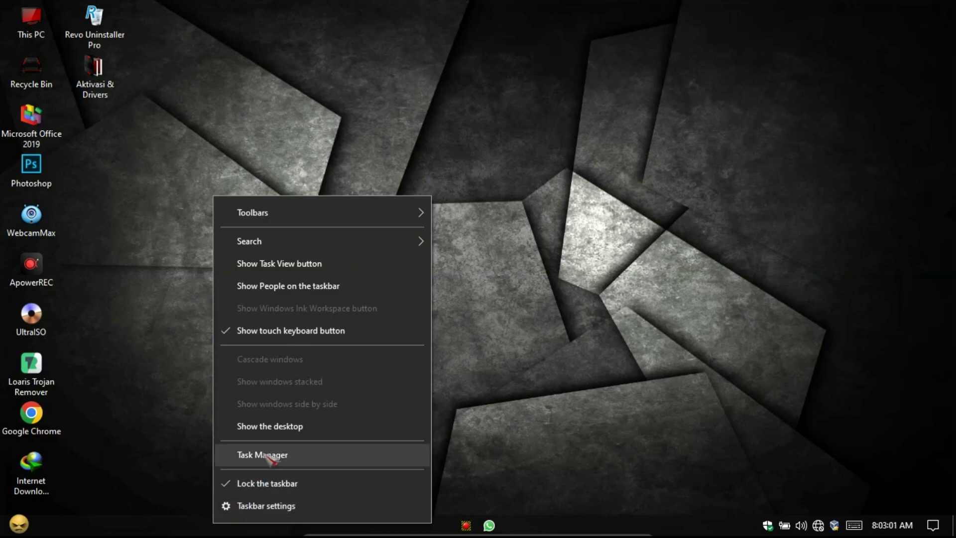
- Inspect the CPU and memory performance graphs in Task Manager, closing it when done
left_click(83, 47)
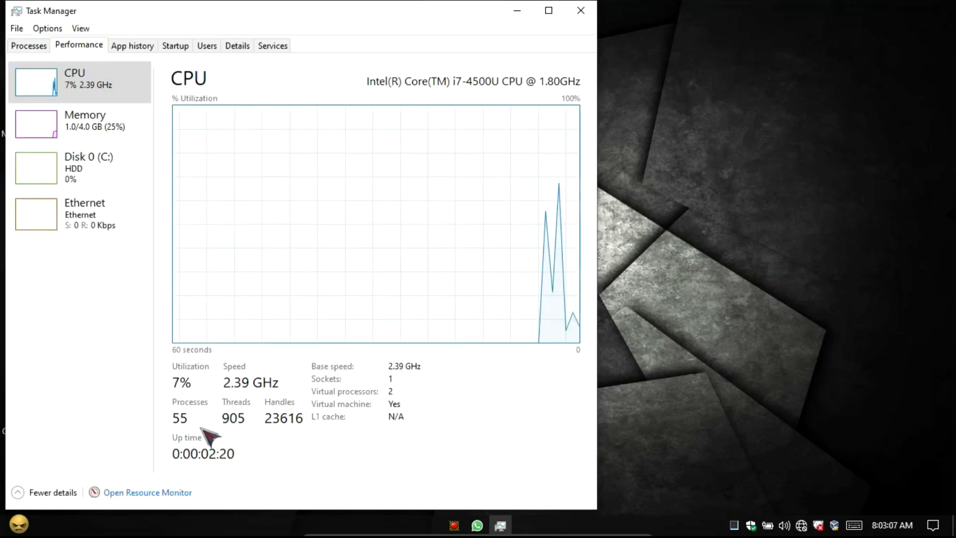
left_click(94, 126)
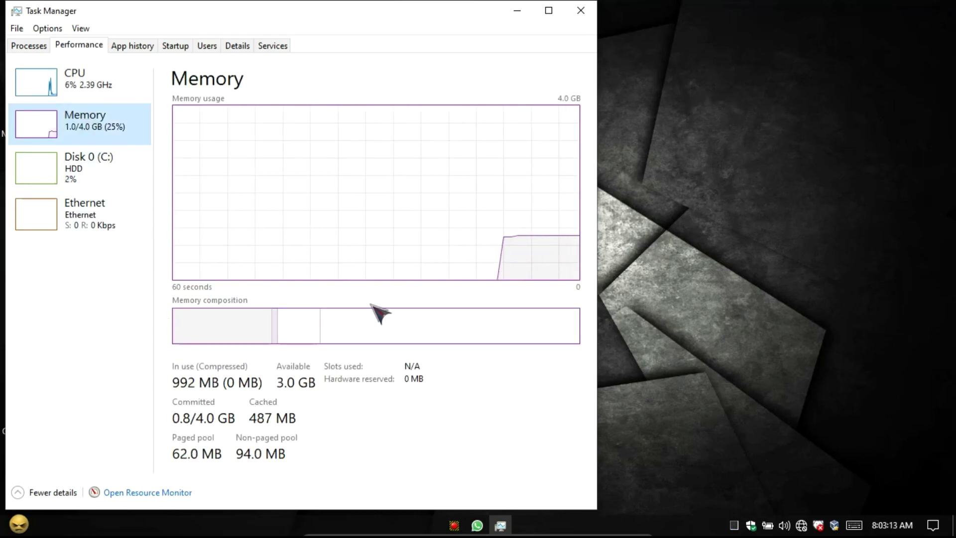
left_click(590, 15)
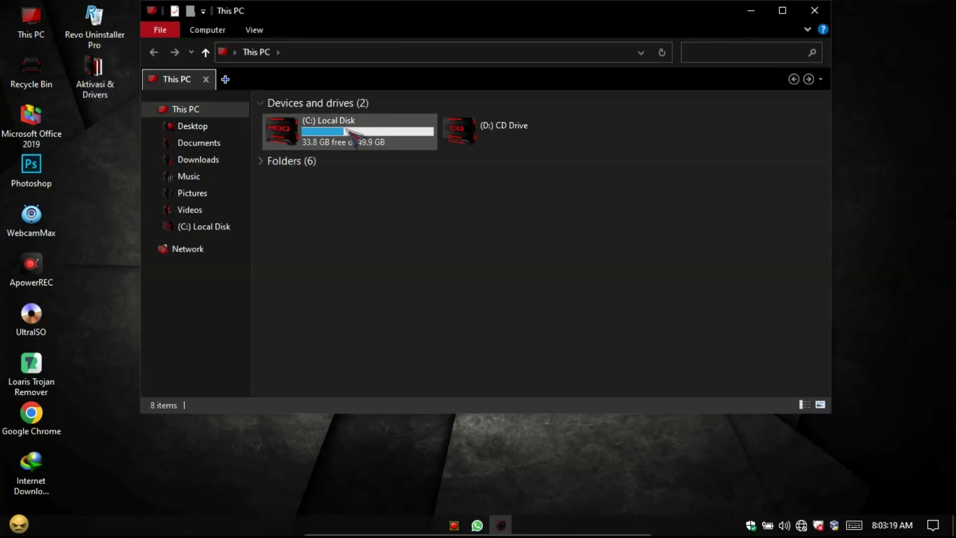
- View the properties of the (C:) Local Disk to check its space usage, then dismiss them
right_click(346, 129)
left_click(425, 492)
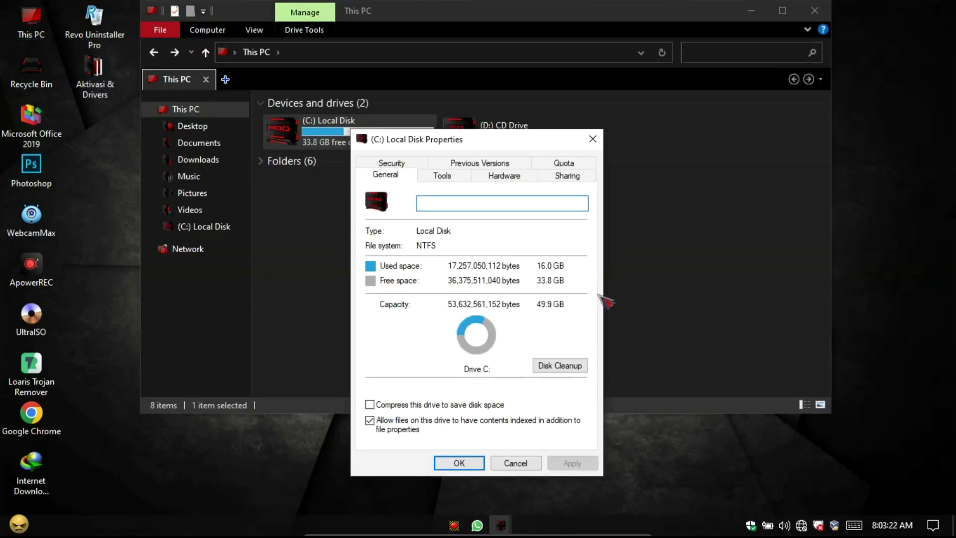
left_click(592, 140)
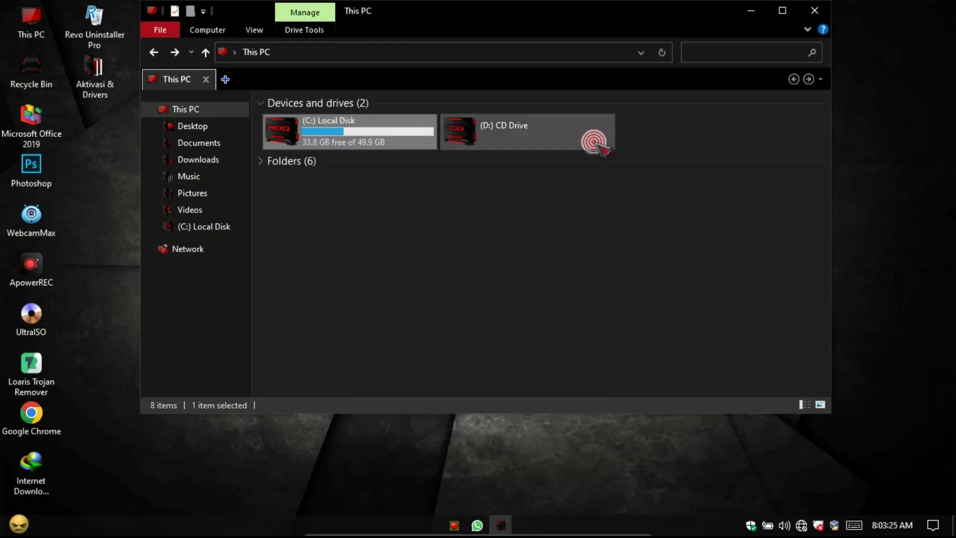
- Browse the images in the Wallpaper Windows folder under Pictures and close the file window
left_click(192, 193)
double_click(298, 146)
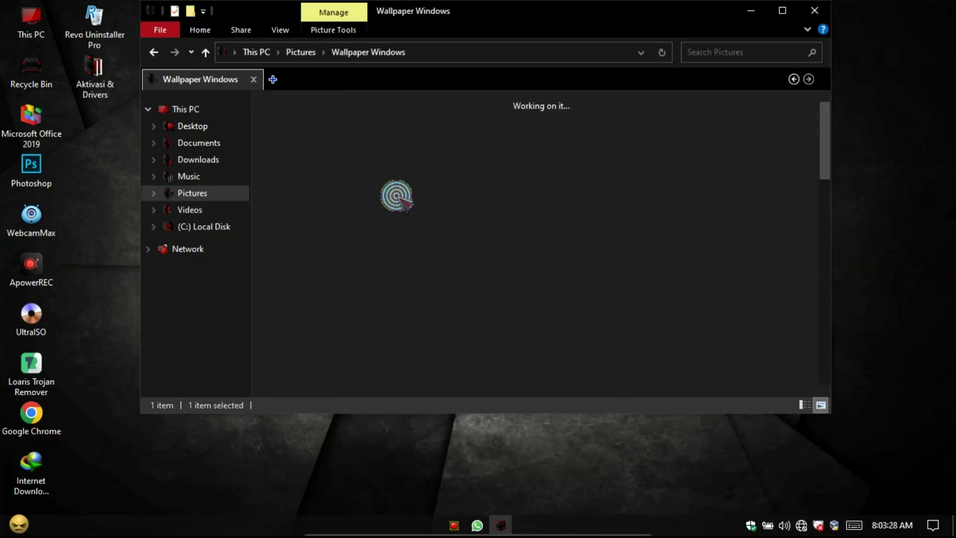
scroll(707, 207, "down", 10)
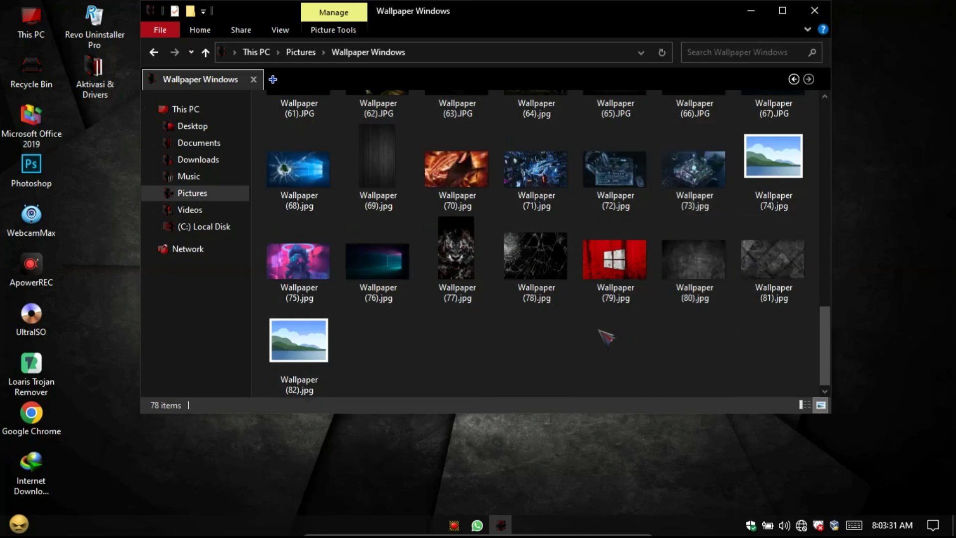
left_click(814, 10)
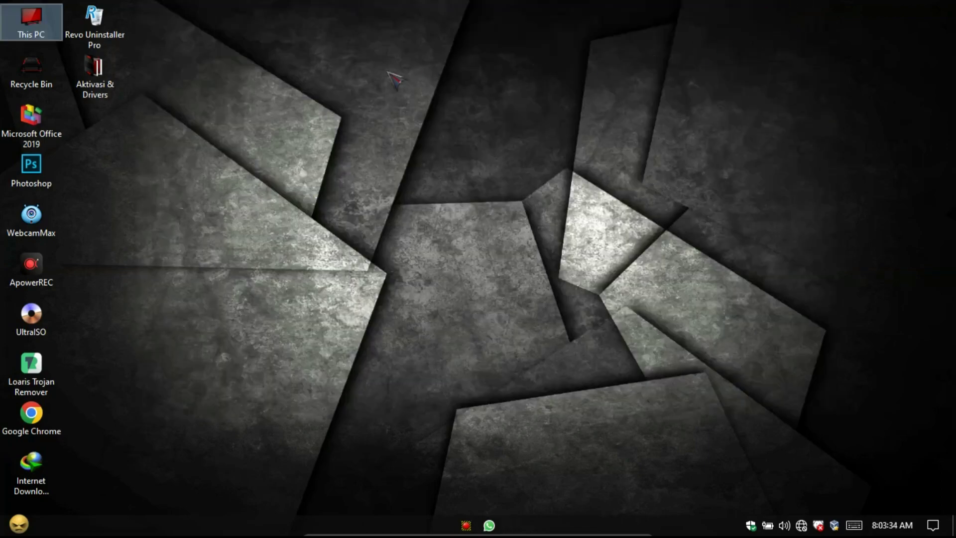
- Look through the Aktivasi & Drivers and Microsoft Office 2019 desktop folders, closing each one
double_click(94, 75)
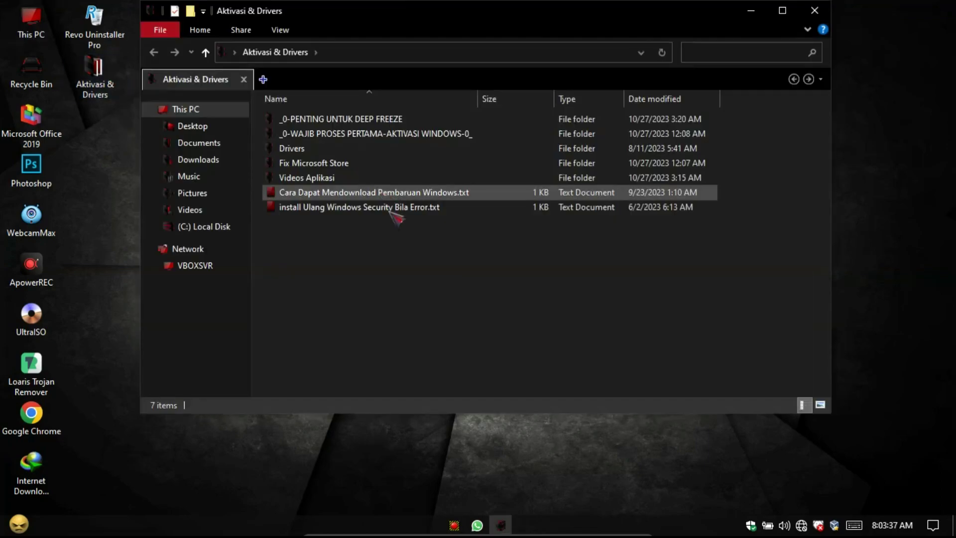
left_click(815, 10)
double_click(31, 120)
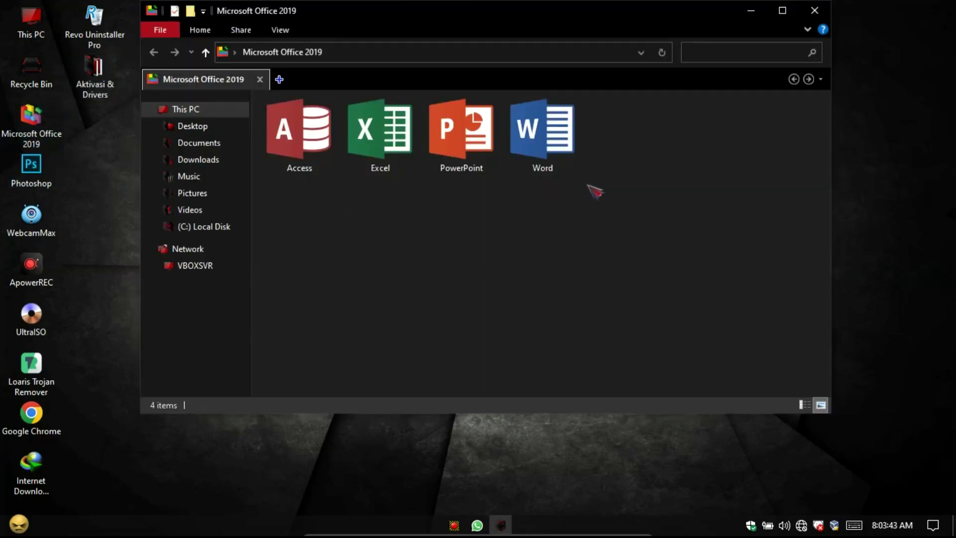
left_click(813, 12)
- Schedule an automatic shutdown with the Shutdown Otomatis 5 Jam option
right_click(429, 98)
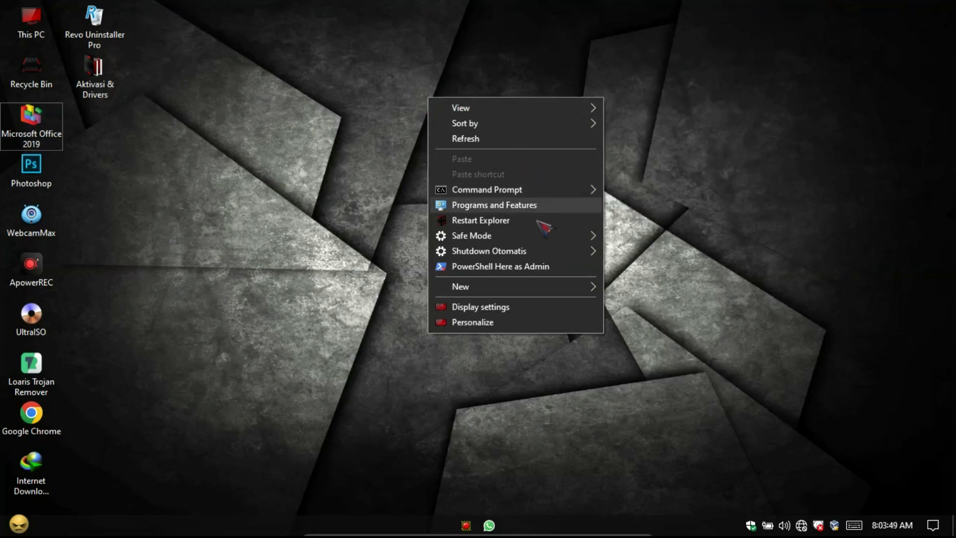
mouse_move(537, 235)
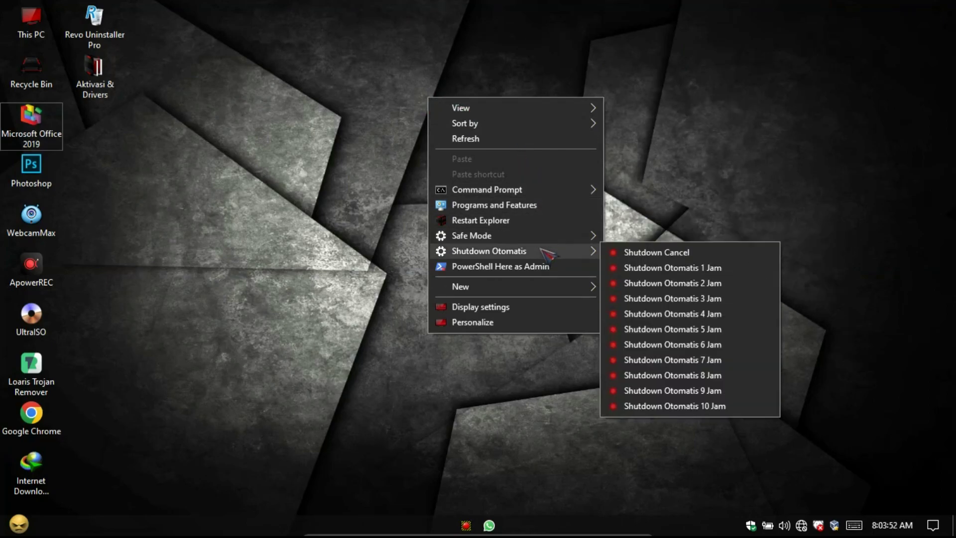
left_click(656, 330)
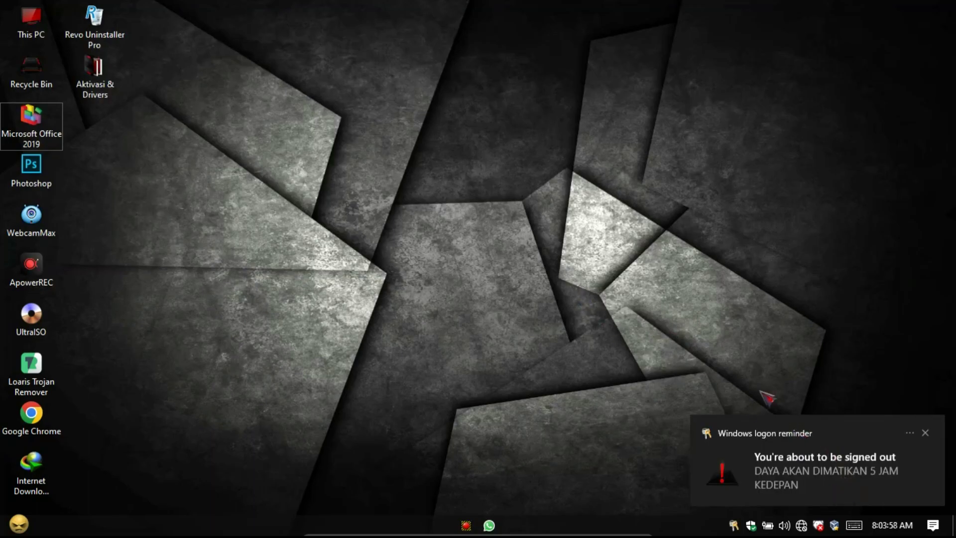
- Cancel the scheduled automatic shutdown with Shutdown Cancel
right_click(511, 145)
mouse_move(673, 299)
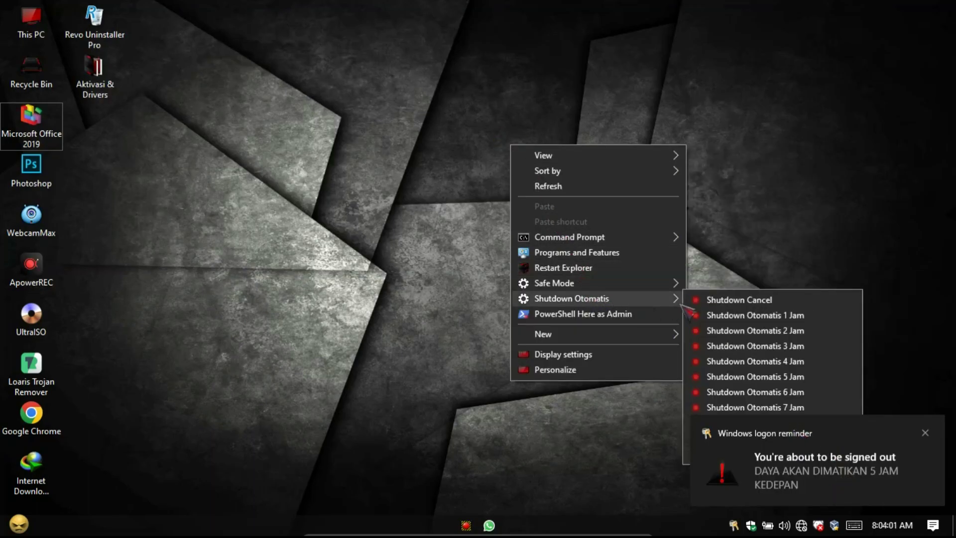
left_click(773, 302)
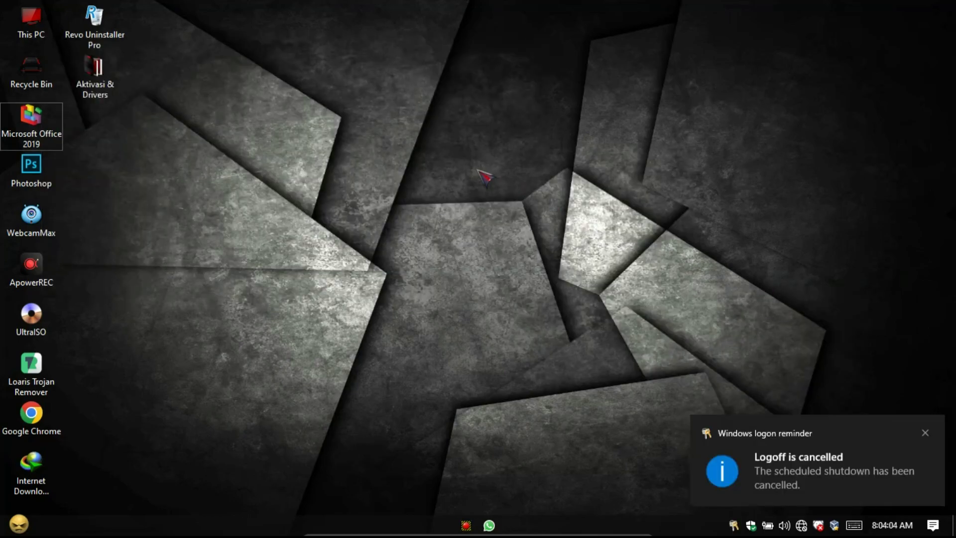
- Open Programs and Features from the desktop and review the list of installed programs
right_click(327, 90)
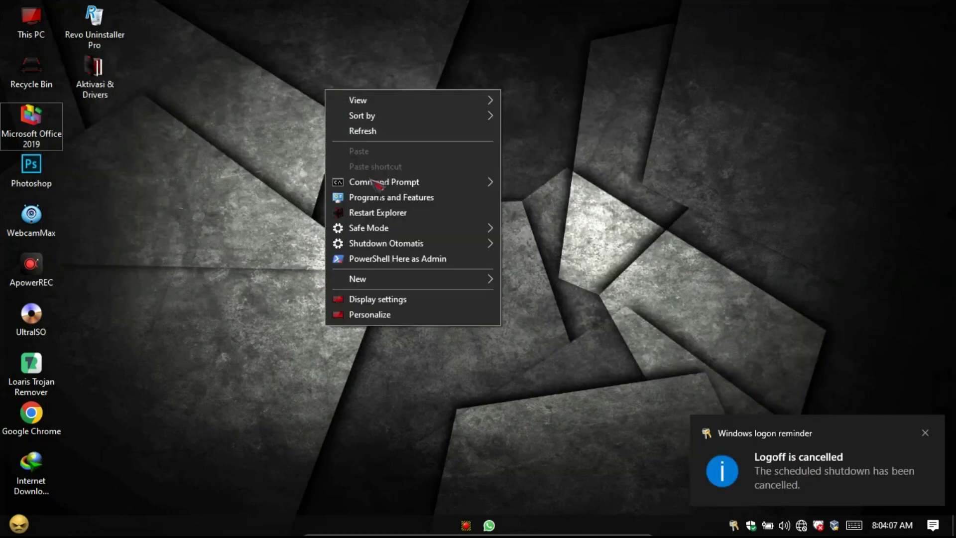
left_click(439, 201)
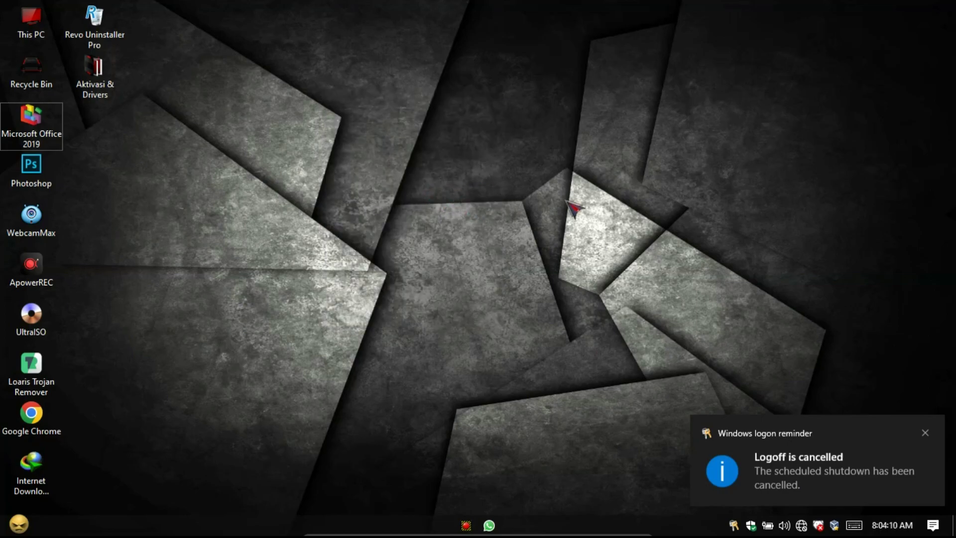
scroll(692, 214, "down", 3)
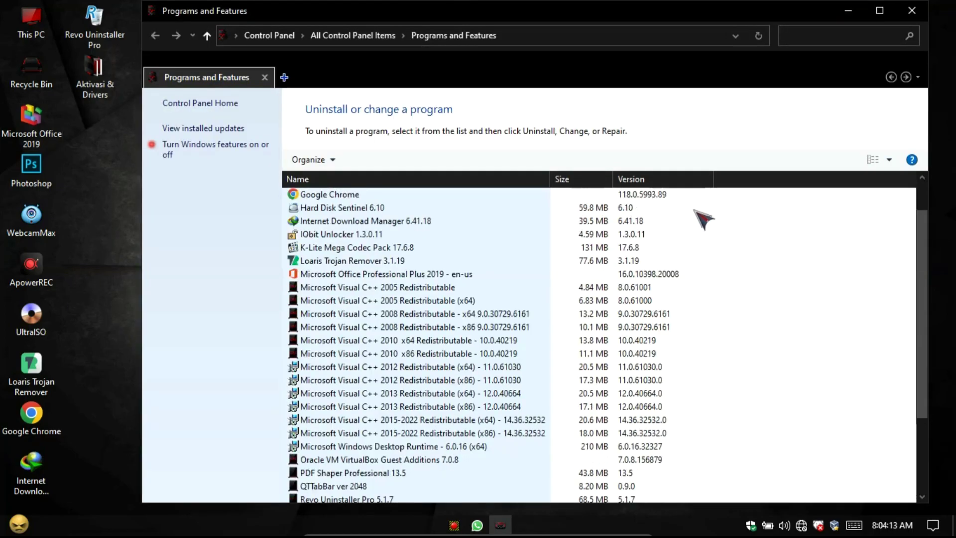
scroll(692, 214, "down", 1)
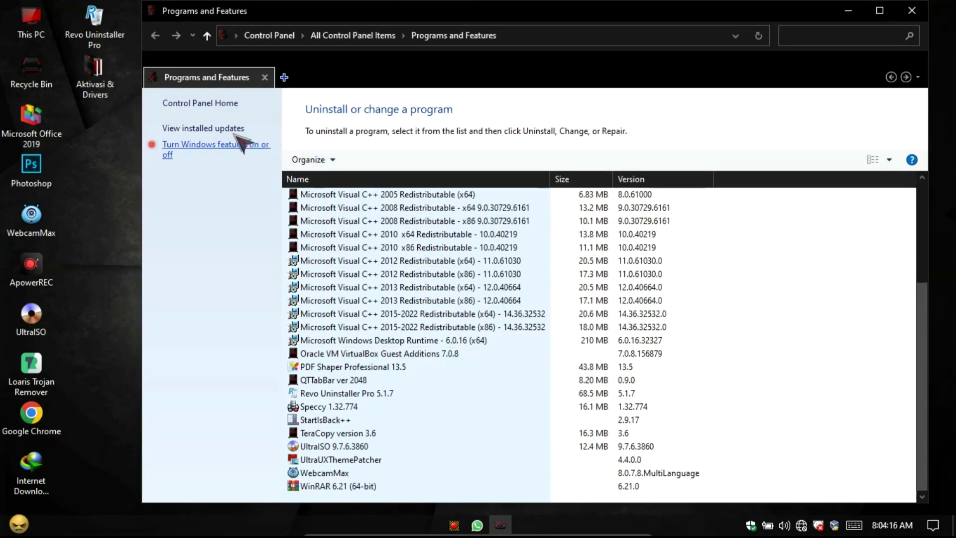
- Review the Windows features that can be turned on or off, then close that list and Programs and Features
left_click(259, 145)
left_click(579, 141)
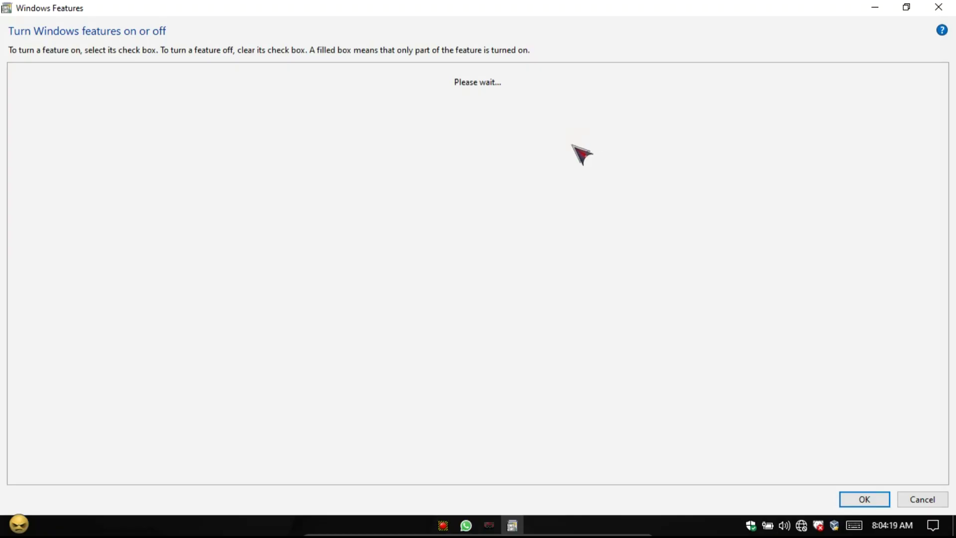
left_click(187, 82)
scroll(269, 162, "down", 1)
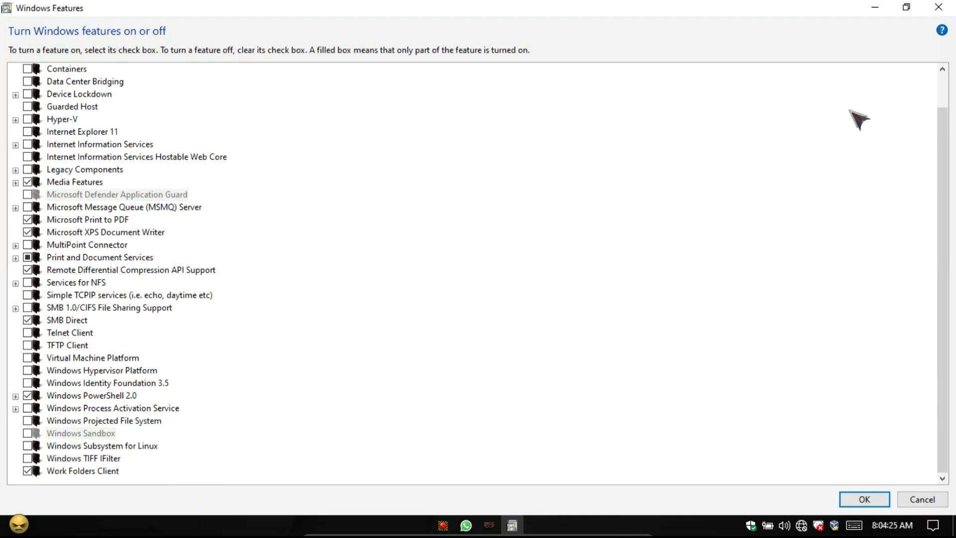
left_click(936, 11)
left_click(919, 6)
- View the available power plans in Power Options and close the window
right_click(776, 525)
left_click(796, 498)
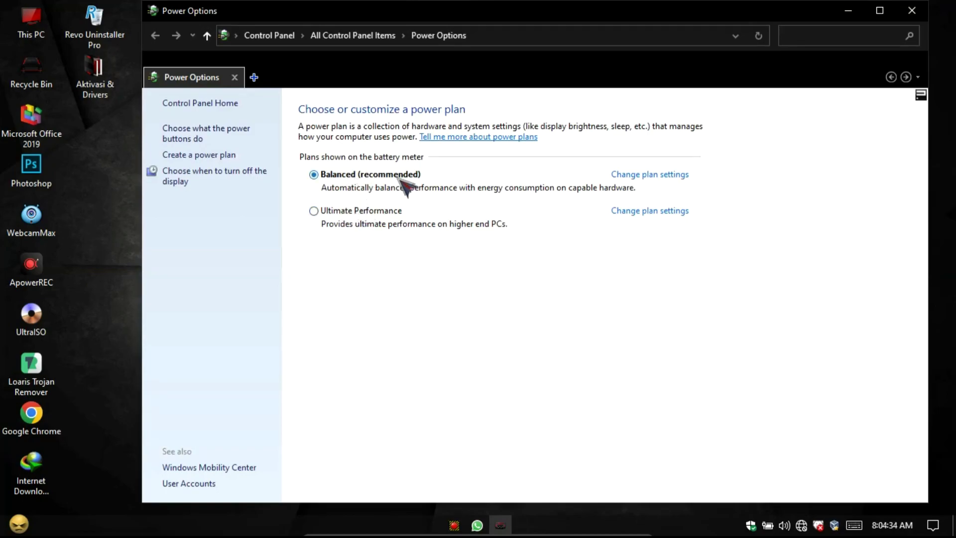
left_click(916, 7)
- Browse all installed programs, including the contents of the Windows Accessories and Windows Administrative Tools folders
left_click(15, 523)
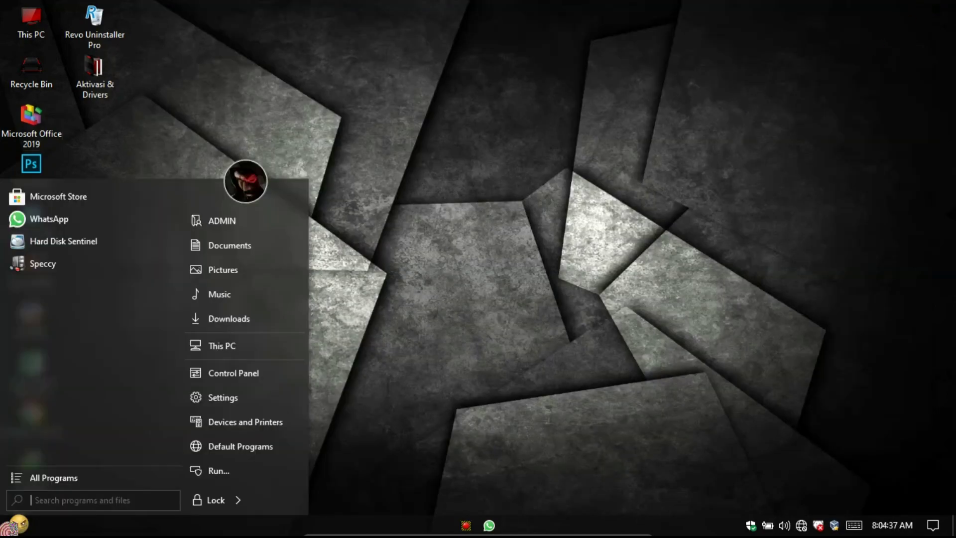
left_click(80, 483)
left_click(105, 270)
left_click(107, 271)
left_click(105, 302)
left_click(101, 302)
scroll(97, 301, "down", 3)
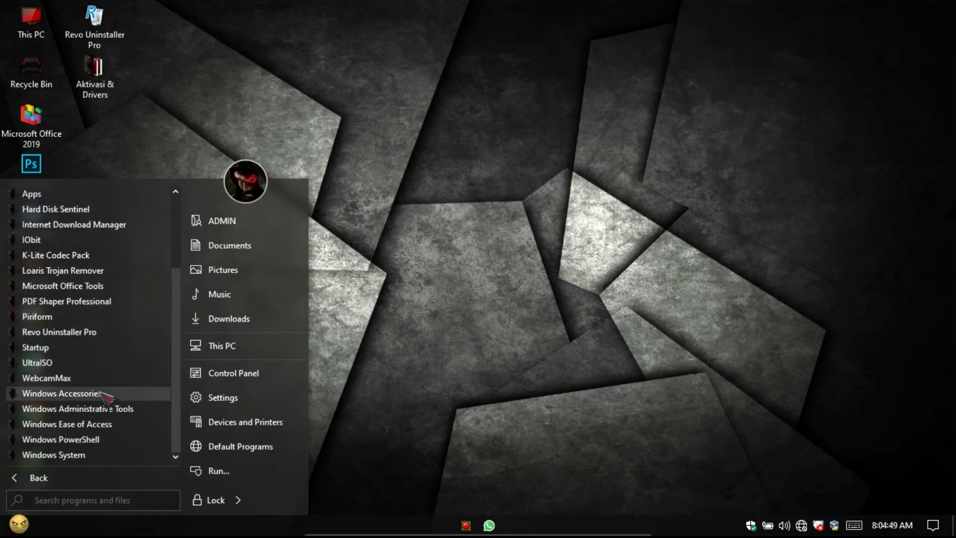
left_click(103, 394)
left_click(106, 301)
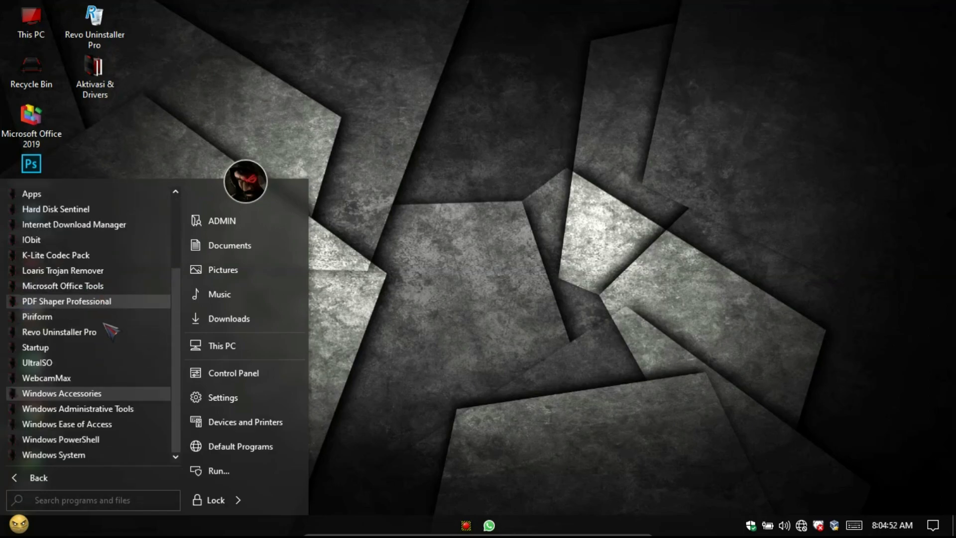
left_click(118, 409)
scroll(143, 341, "down", 3)
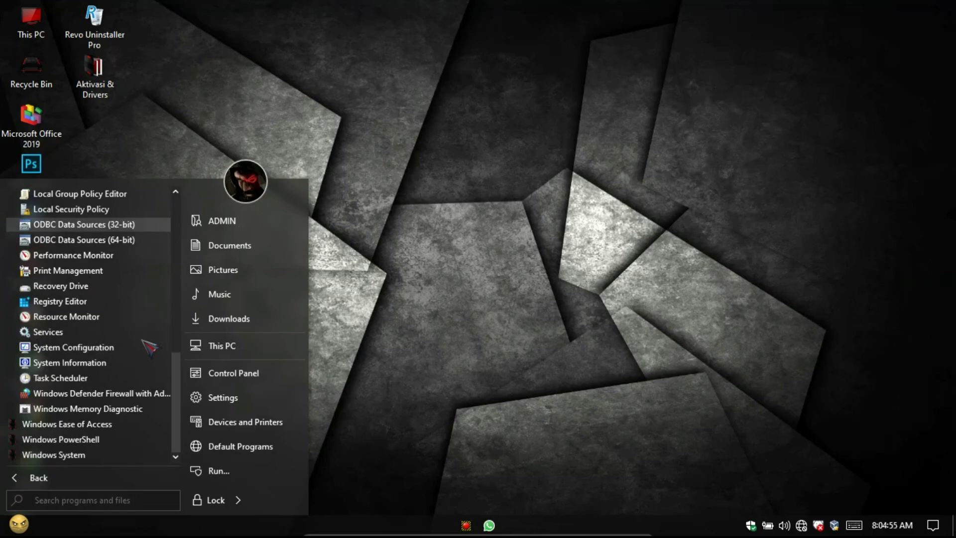
- Check the Windows Update status in Settings and return to the Settings home page
left_click(232, 397)
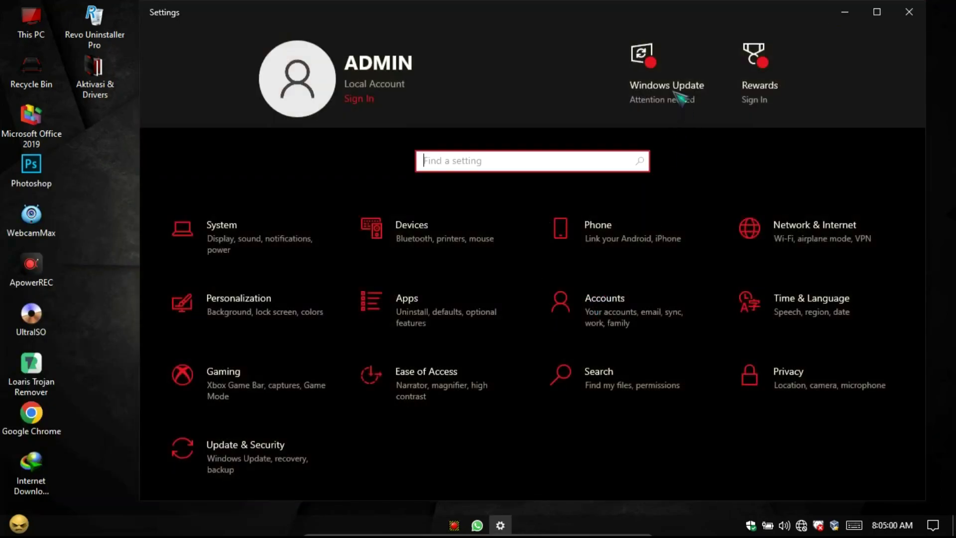
left_click(679, 97)
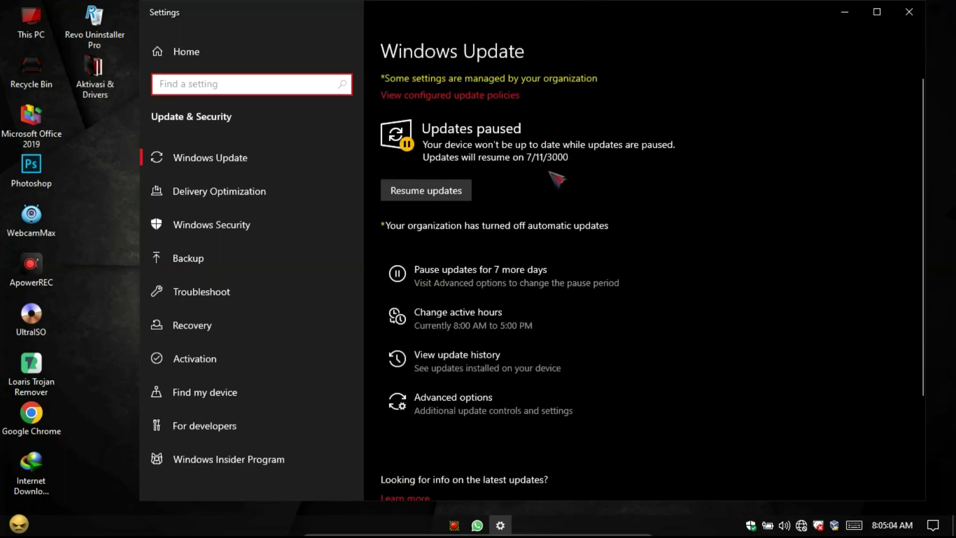
left_click(188, 49)
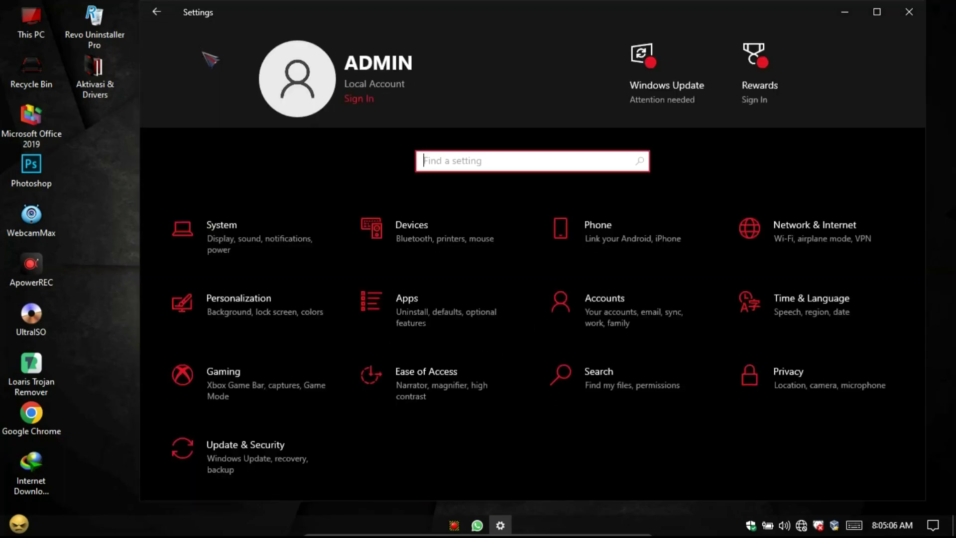
- Examine the languages available to install under Time & Language, then cancel the selection and close Settings
left_click(829, 319)
left_click(268, 237)
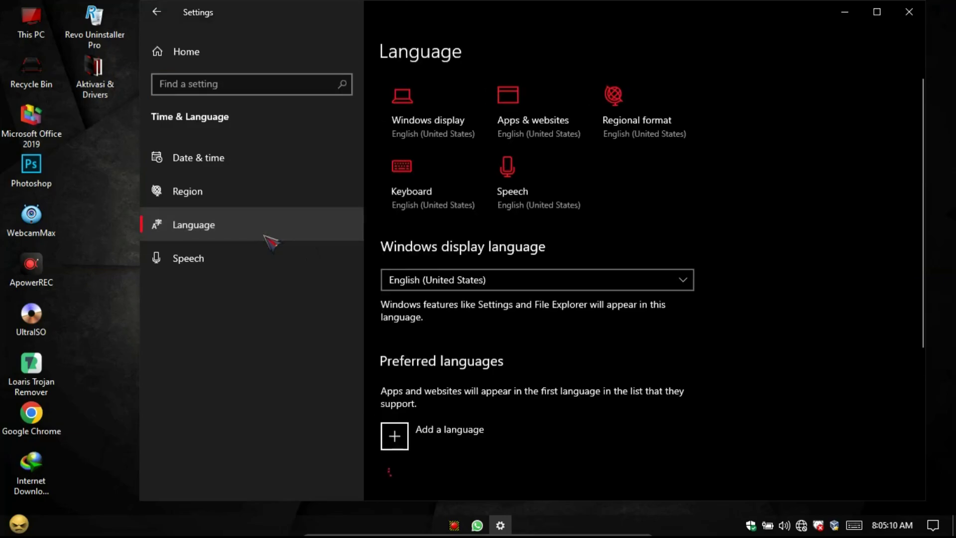
scroll(648, 246, "down", 5)
left_click(478, 211)
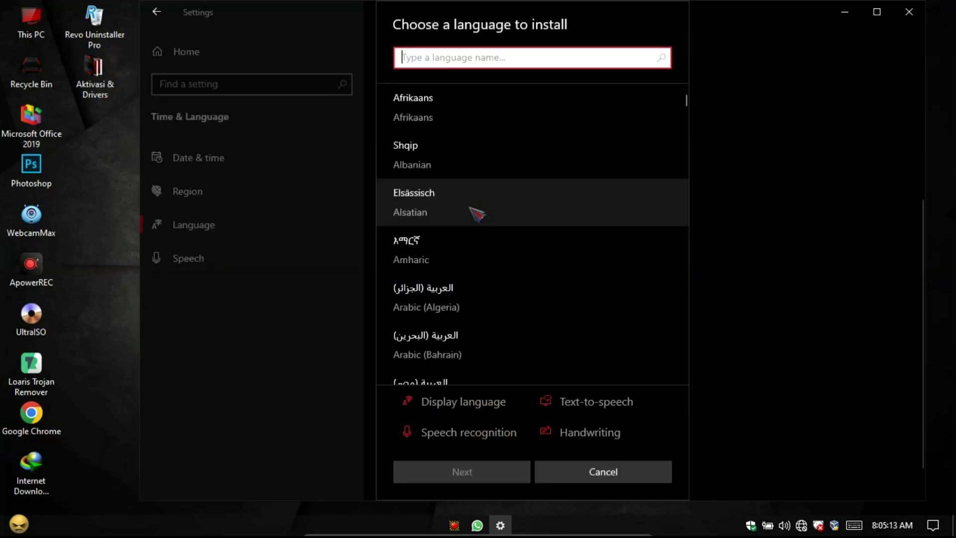
left_click_drag(687, 106, 638, 406)
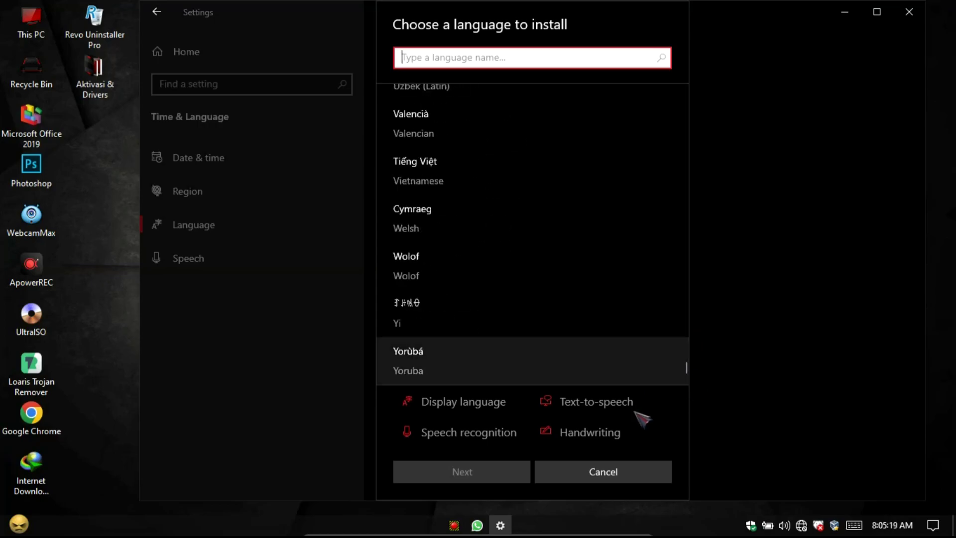
left_click(624, 473)
left_click(908, 14)
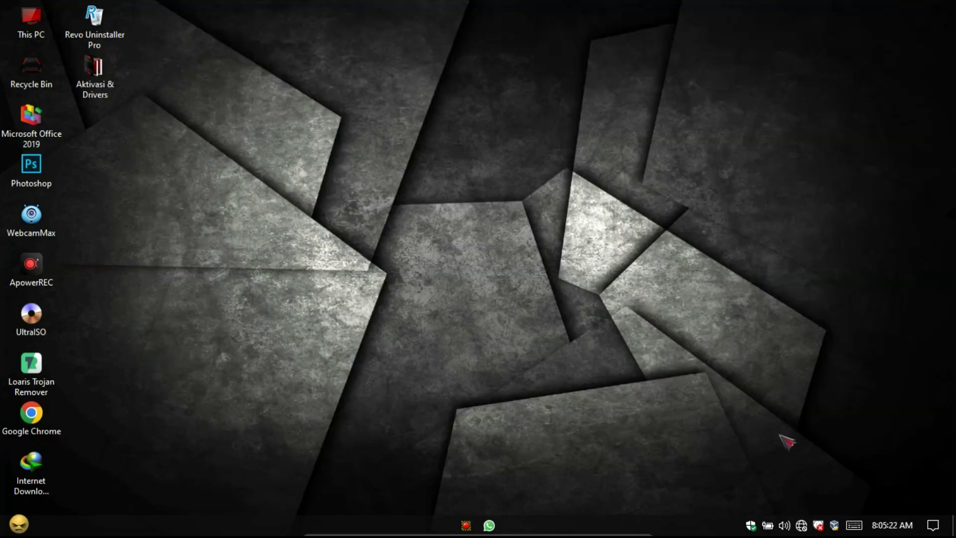
- Open the Virus & threat protection settings in Windows Security to examine the protection options
left_click(751, 526)
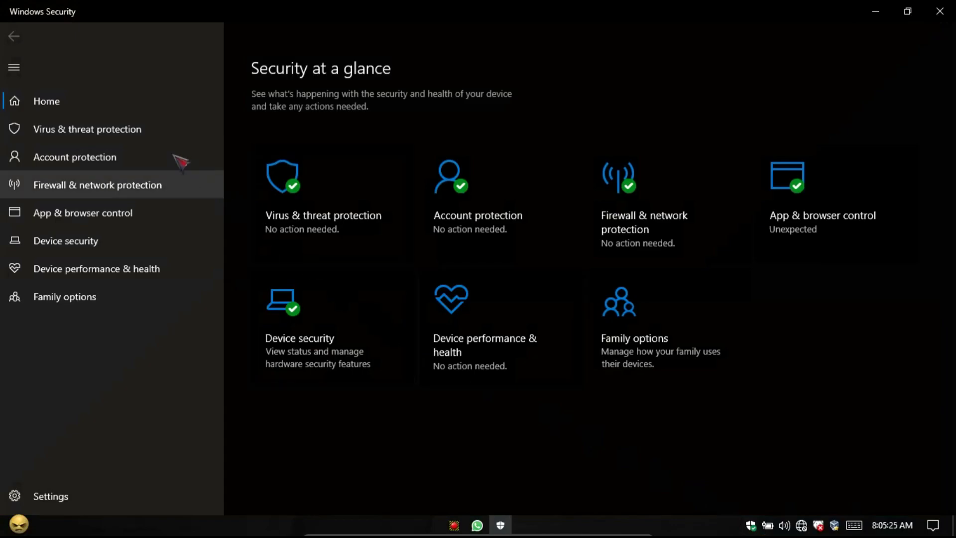
left_click(156, 138)
left_click(309, 375)
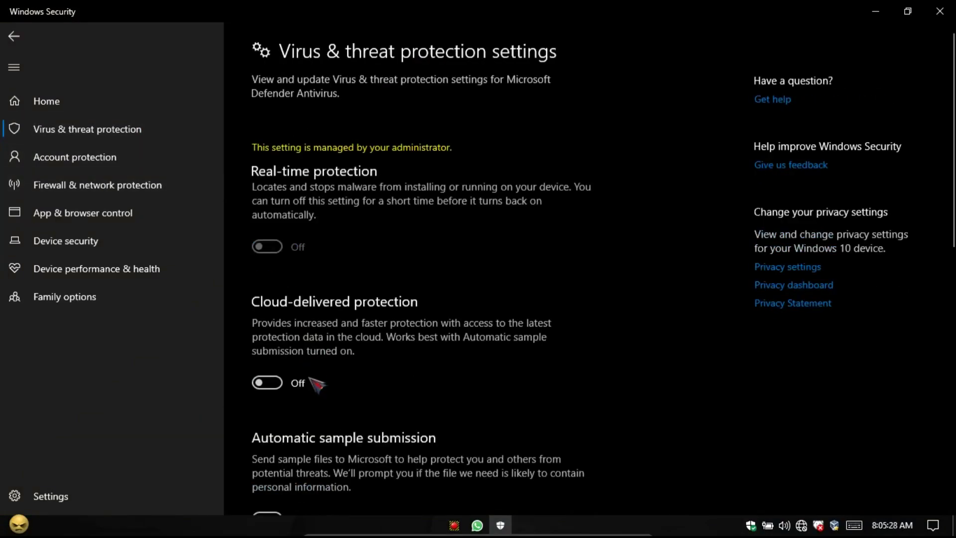
- Close Windows Security and merge Security ON.reg from the Windows Security folder under _0-Tools REG into the registry
left_click(939, 11)
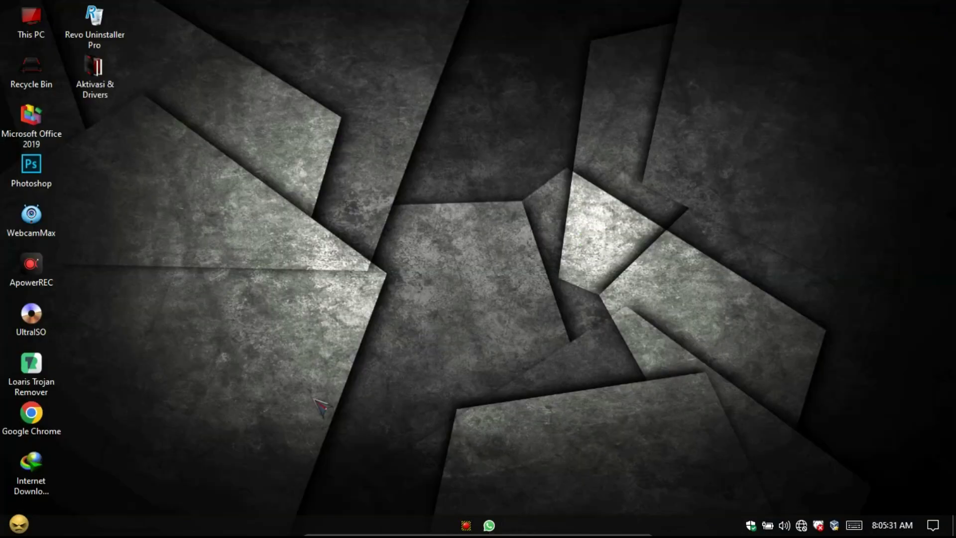
left_click(19, 525)
left_click(50, 474)
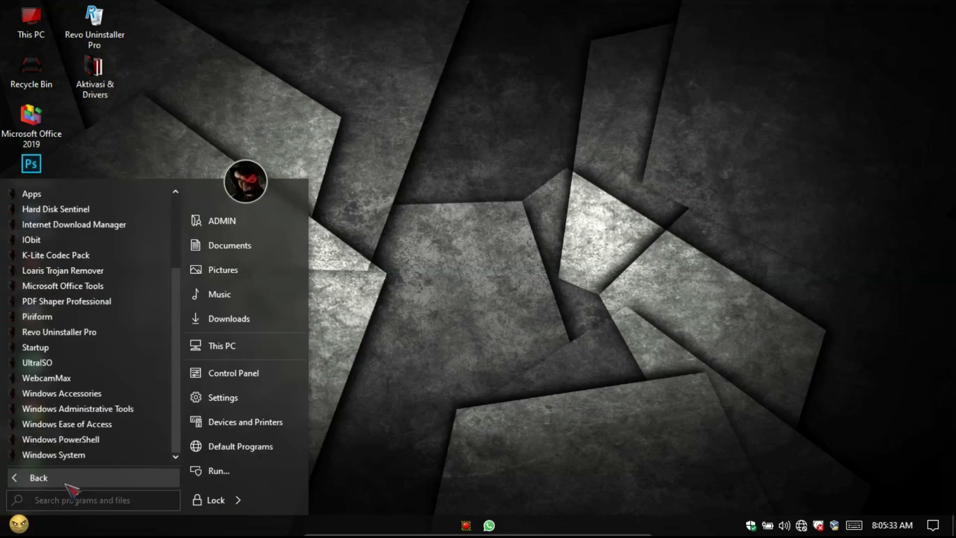
scroll(67, 254, "up", 2)
left_click(66, 255)
left_click(94, 284)
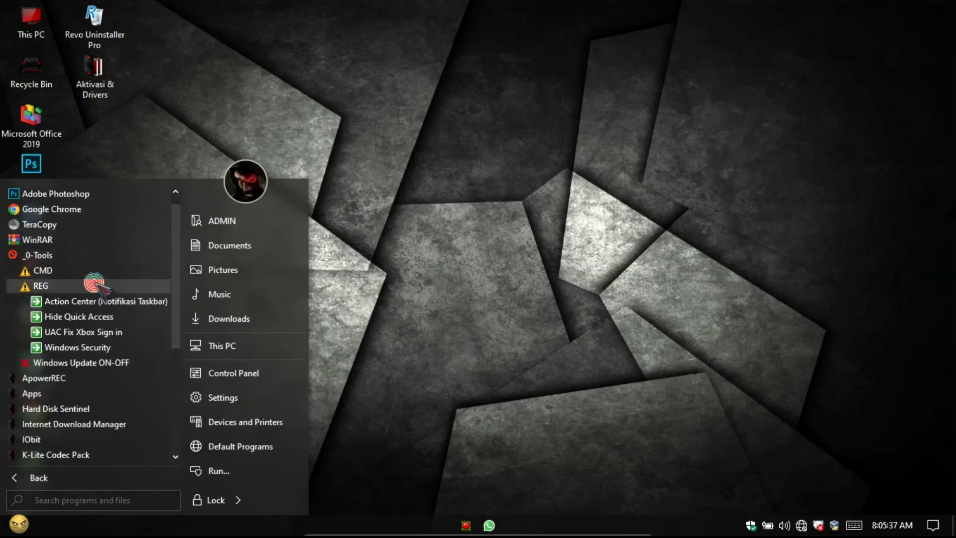
left_click(117, 350)
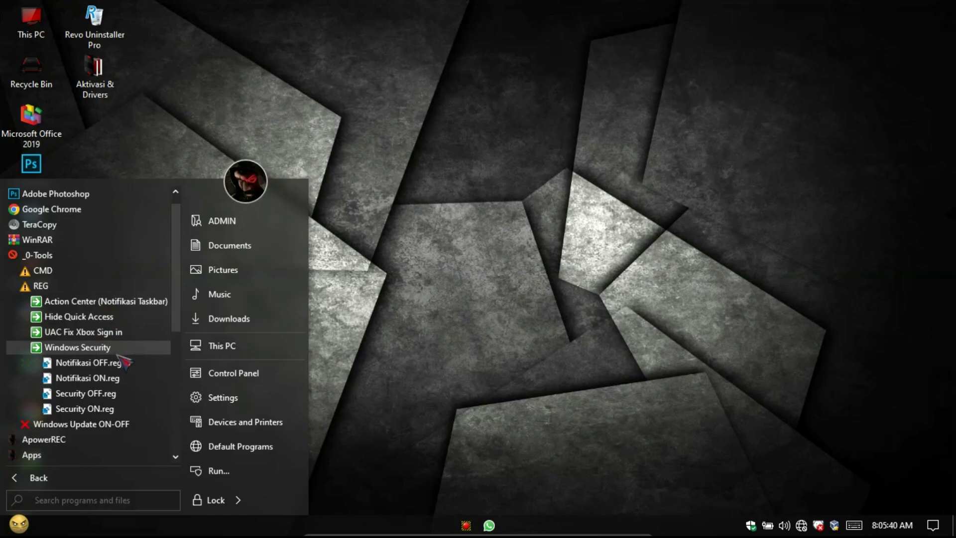
right_click(89, 409)
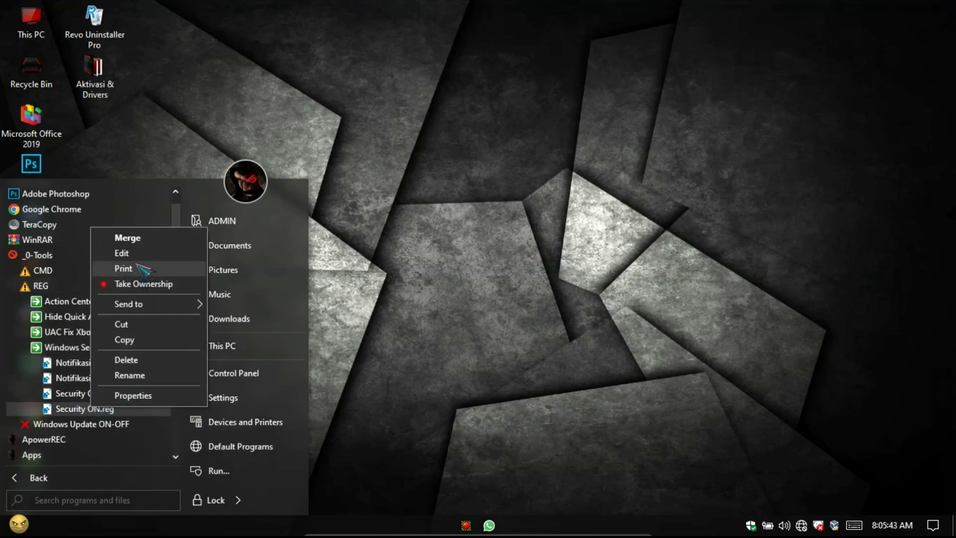
left_click(127, 239)
left_click(577, 292)
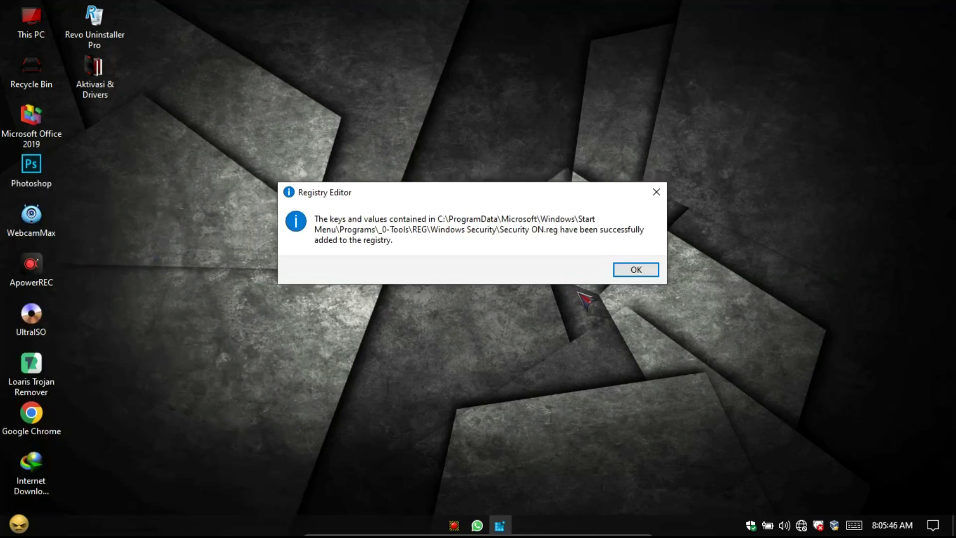
left_click(632, 267)
- Restart Windows Explorer and check the real-time protection setting in Windows Security, closing the window when done
right_click(449, 152)
left_click(533, 273)
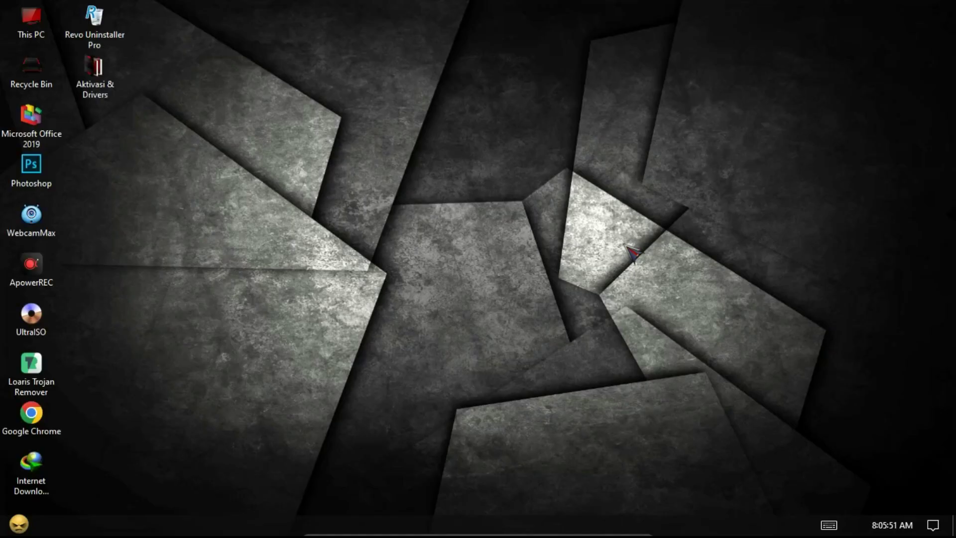
left_click(752, 524)
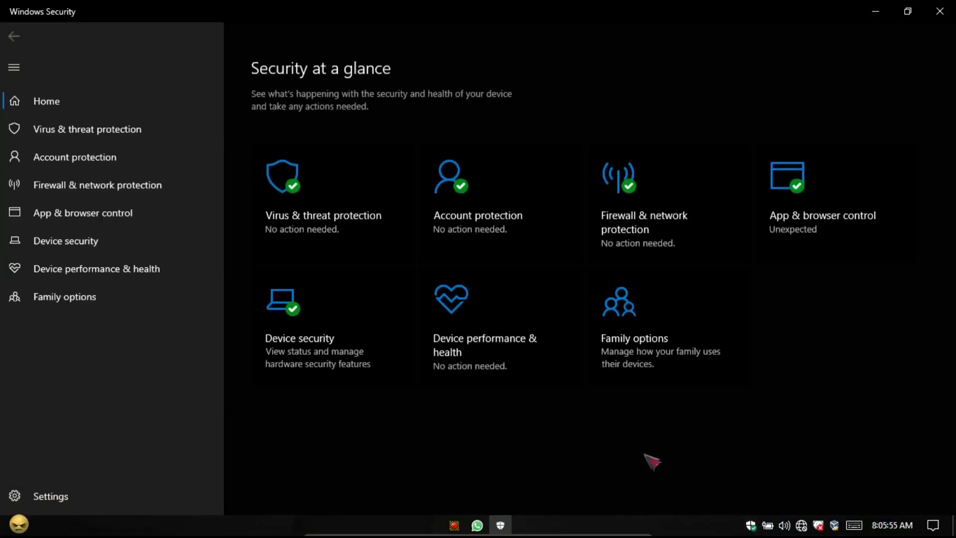
left_click(98, 128)
left_click(306, 377)
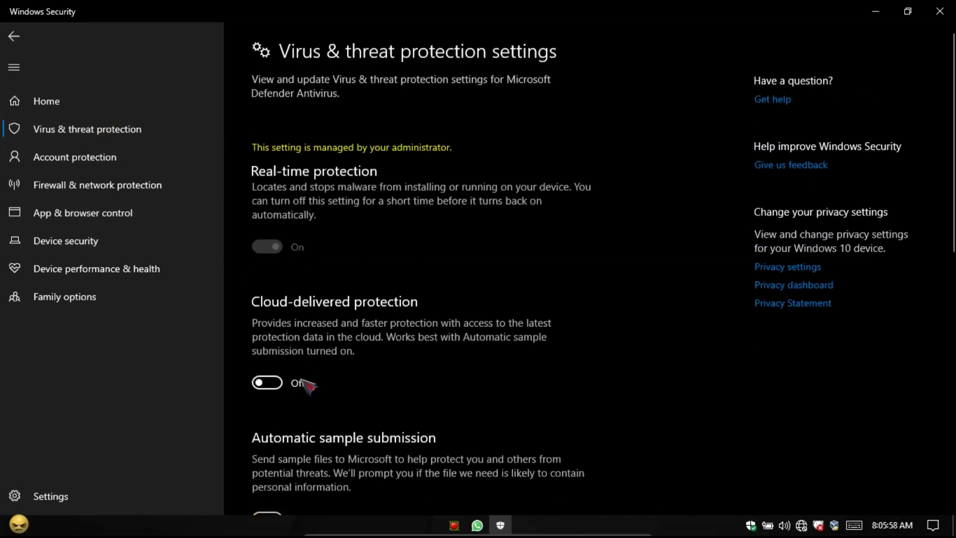
left_click(939, 11)
- Merge Security OFF.reg from the Windows Security folder under _0-Tools REG into the registry
left_click(19, 523)
left_click(43, 478)
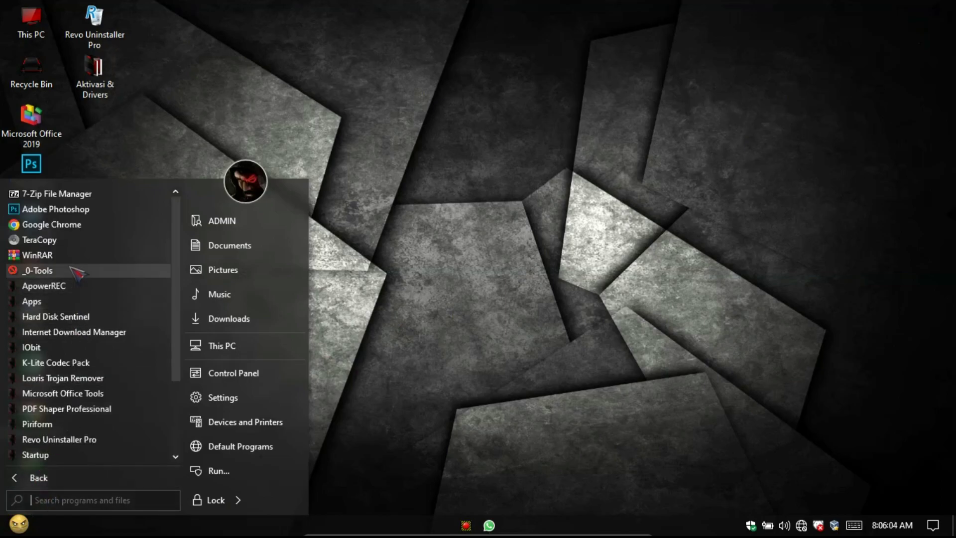
left_click(70, 270)
left_click(75, 301)
left_click(79, 363)
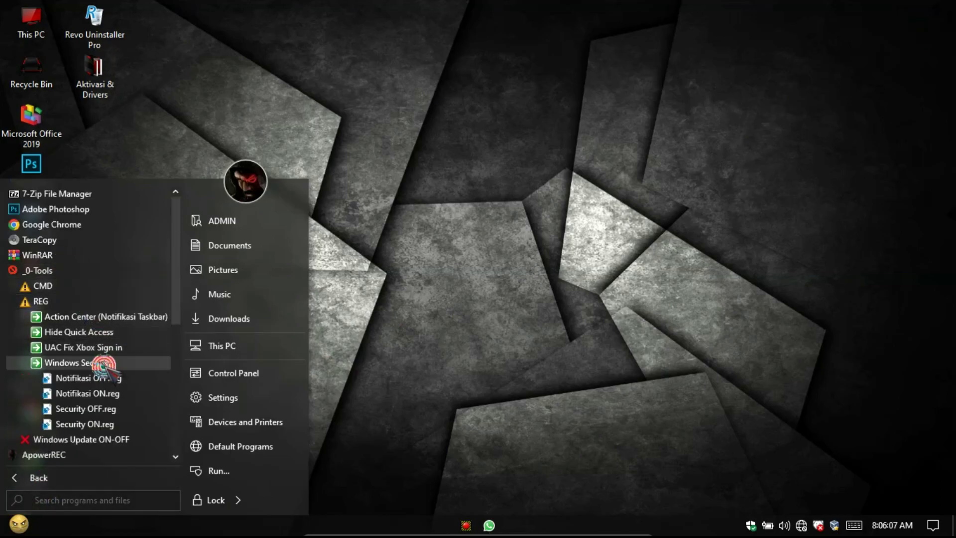
right_click(104, 410)
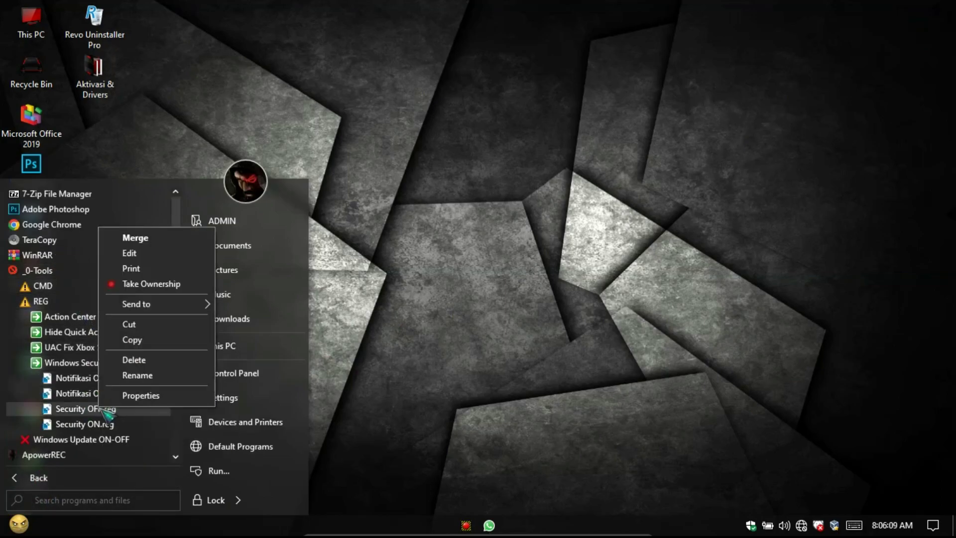
left_click(137, 239)
left_click(573, 285)
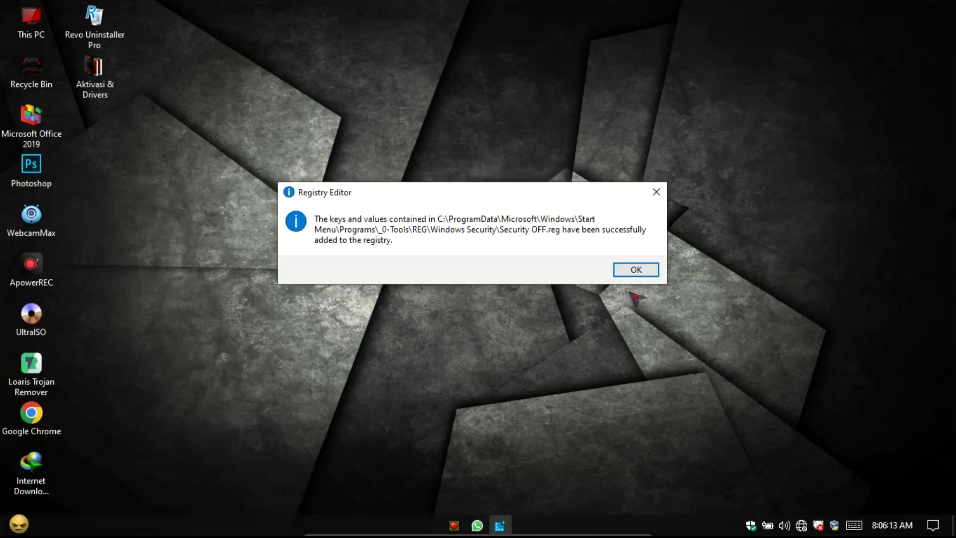
left_click(631, 269)
- Reload Windows Explorer and examine the Virus & threat protection settings again, closing Windows Security when done
right_click(483, 192)
left_click(560, 313)
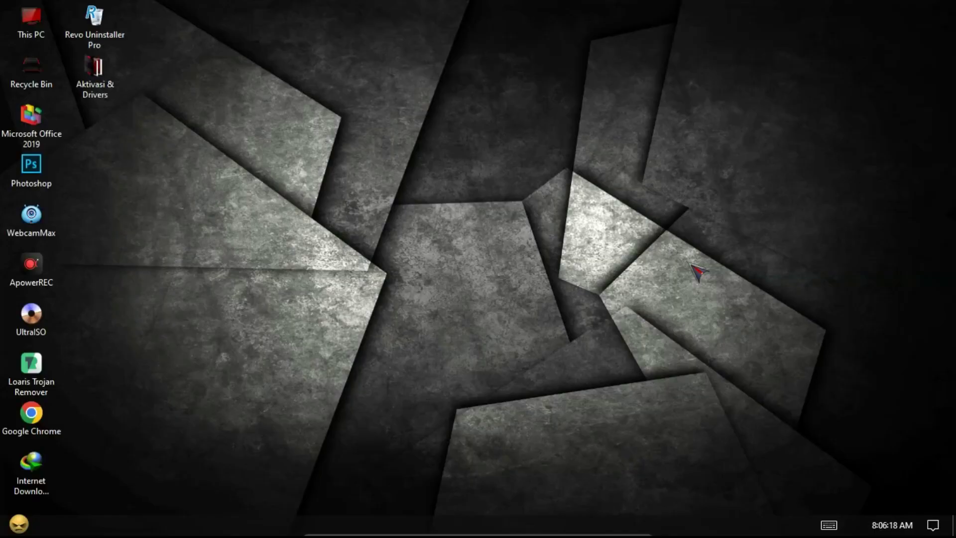
left_click(768, 524)
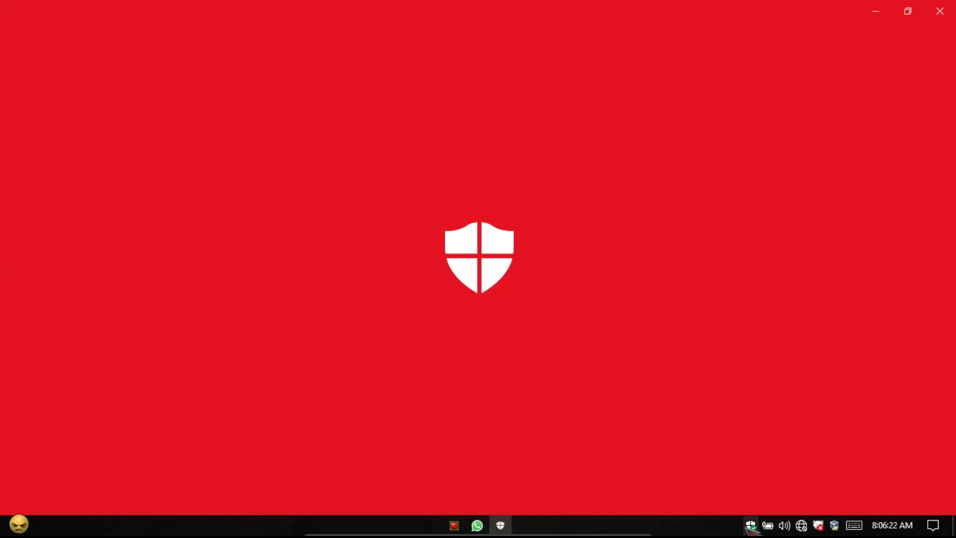
left_click(136, 140)
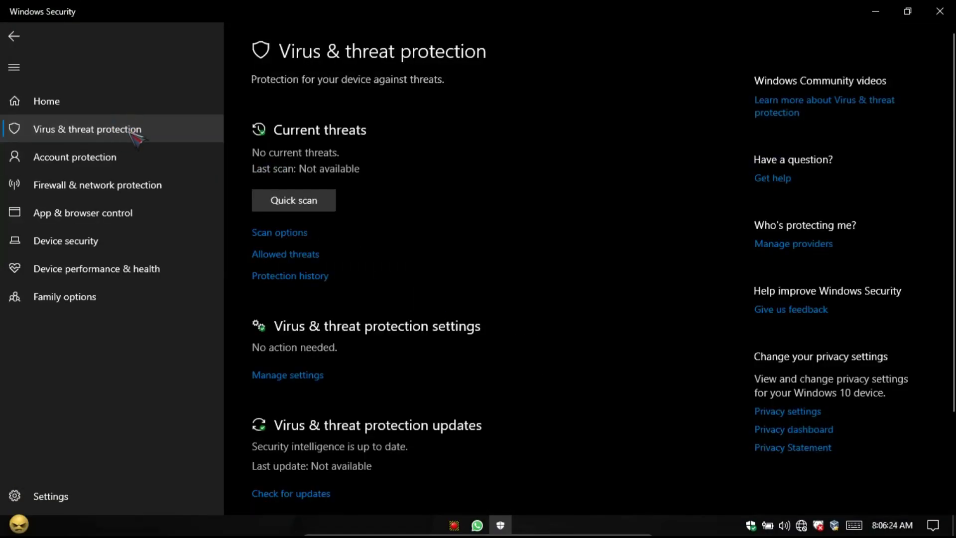
left_click(302, 377)
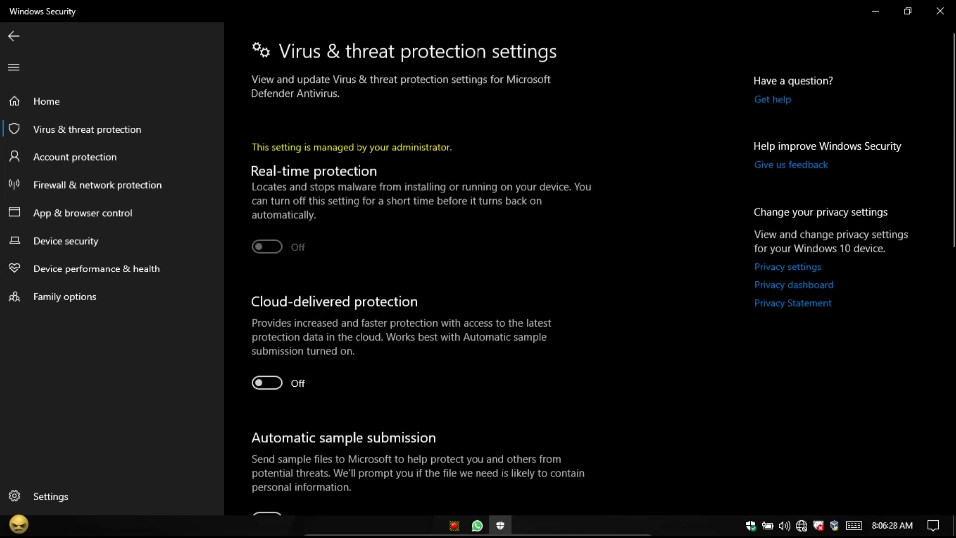
left_click(940, 11)
- Open Windows Defender Firewall in Control Panel and run OFF.cmd from the _0-Tools CMD FireWall folder as administrator
left_click(19, 524)
left_click(245, 370)
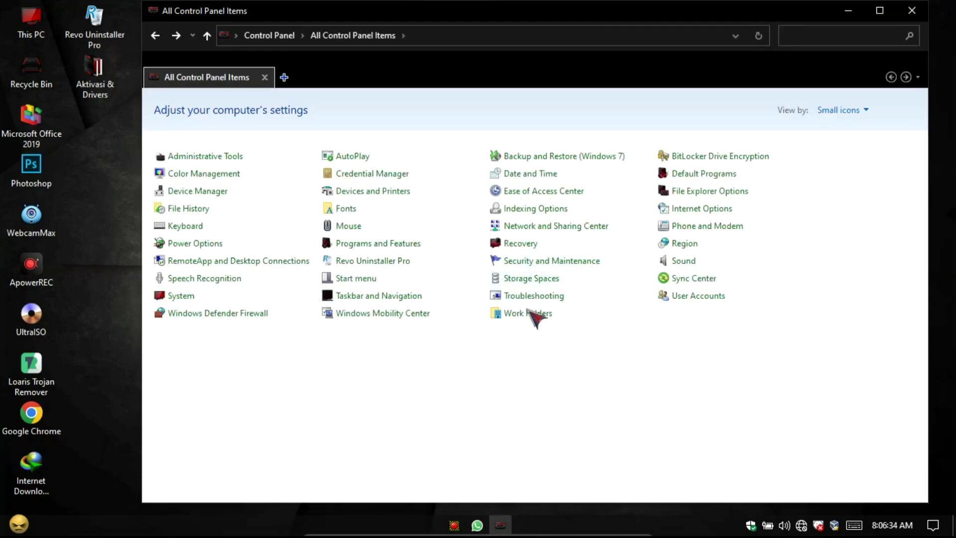
left_click(19, 524)
left_click(30, 477)
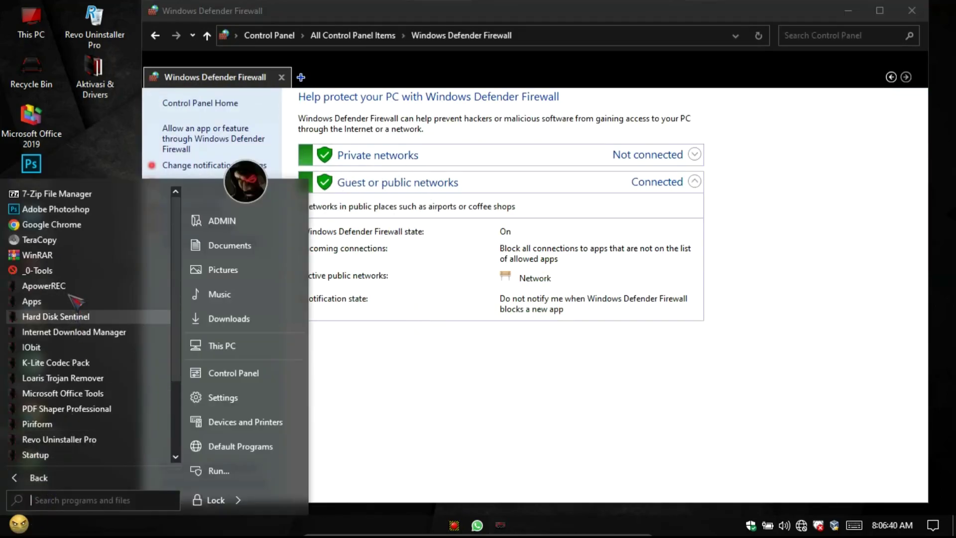
left_click(68, 270)
left_click(132, 286)
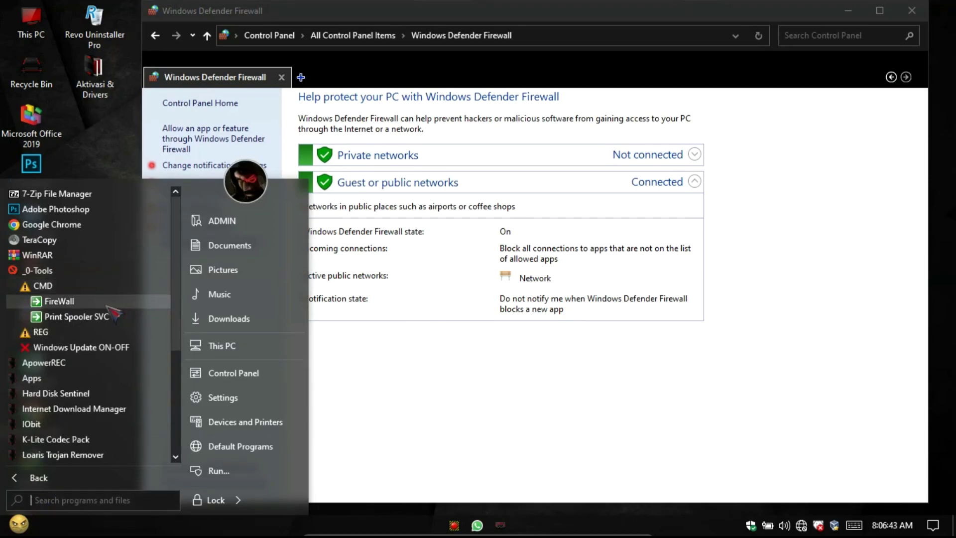
left_click(132, 301)
right_click(78, 320)
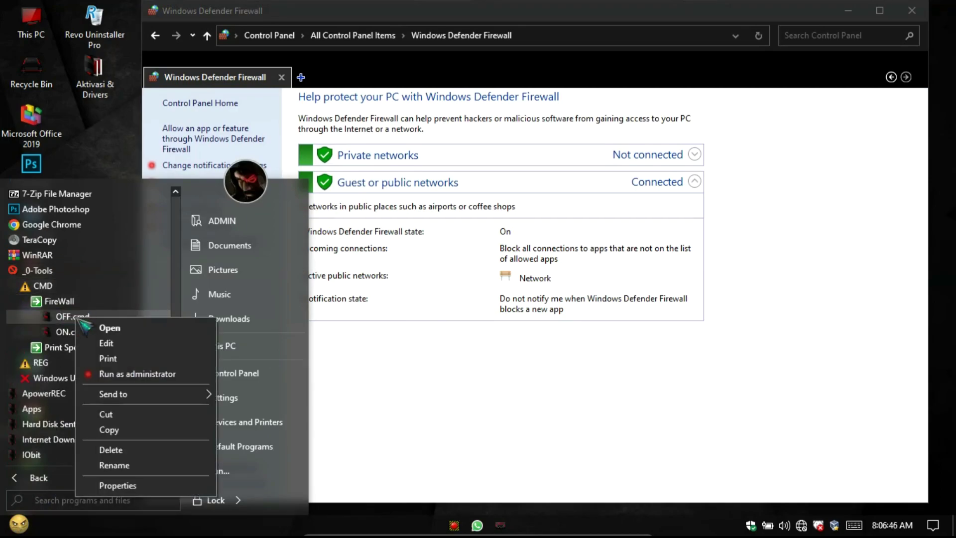
left_click(149, 374)
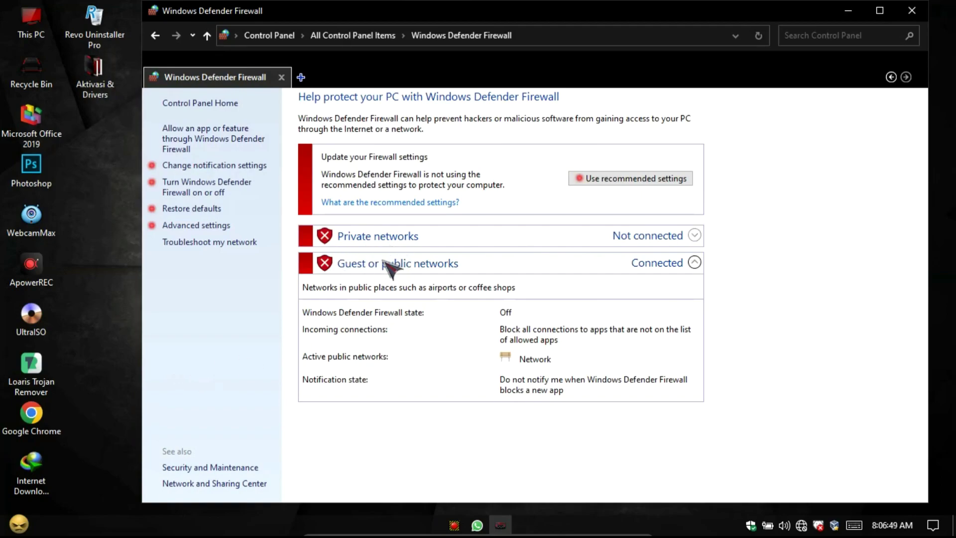
- Run ON.cmd from the _0-Tools CMD FireWall folder as administrator and close the Windows Defender Firewall window
left_click(19, 523)
left_click(40, 477)
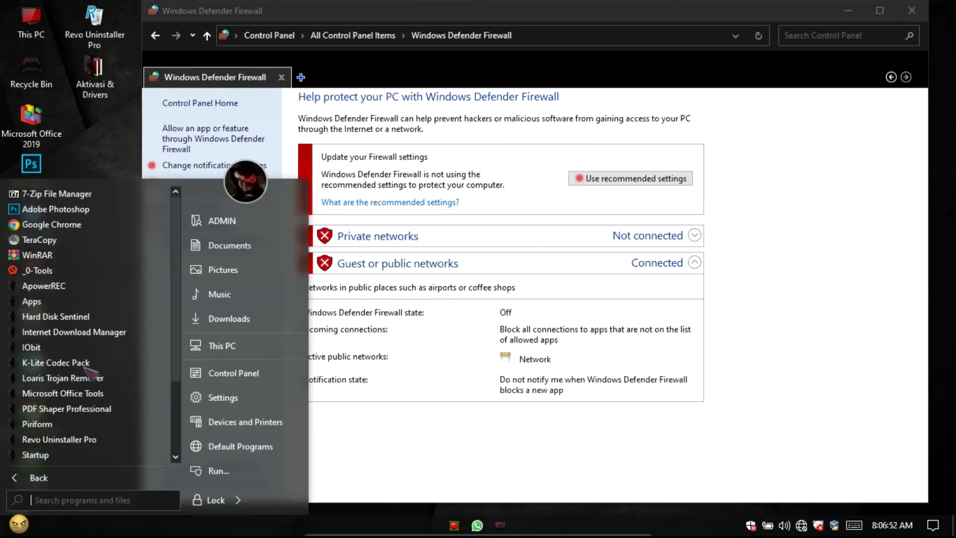
left_click(75, 271)
left_click(95, 287)
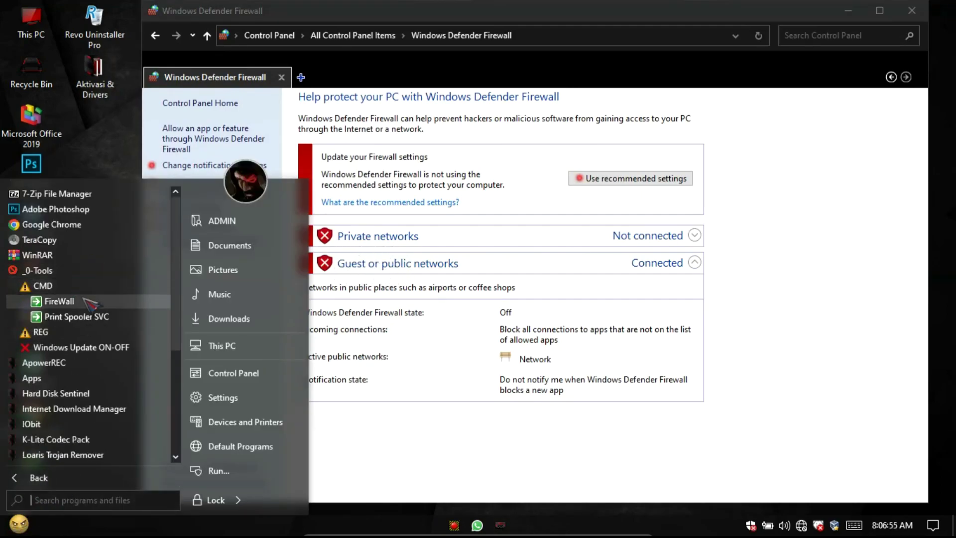
left_click(75, 301)
right_click(75, 331)
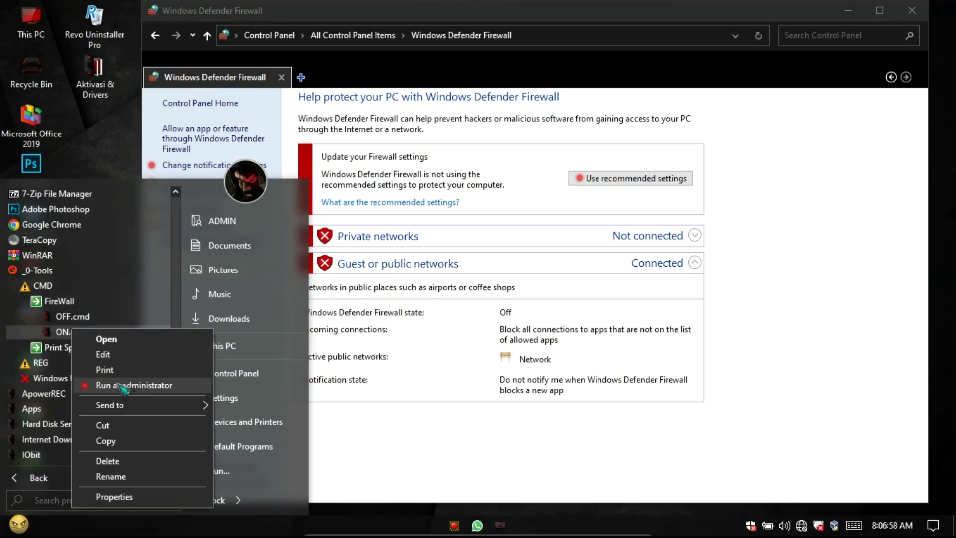
left_click(167, 386)
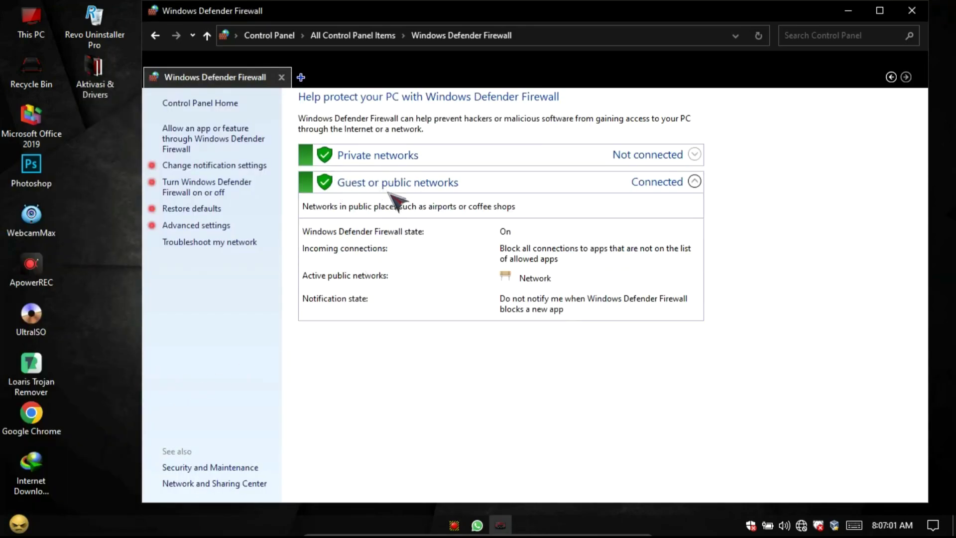
left_click(912, 10)
- Run services.msc, check the status and startup type of the Windows Update service, and close Services
left_click(19, 524)
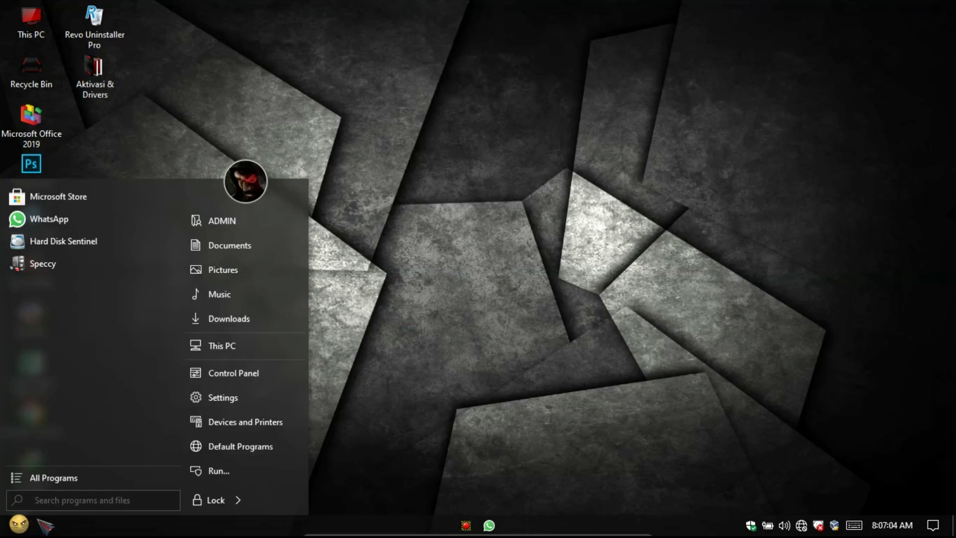
left_click(238, 472)
type("s")
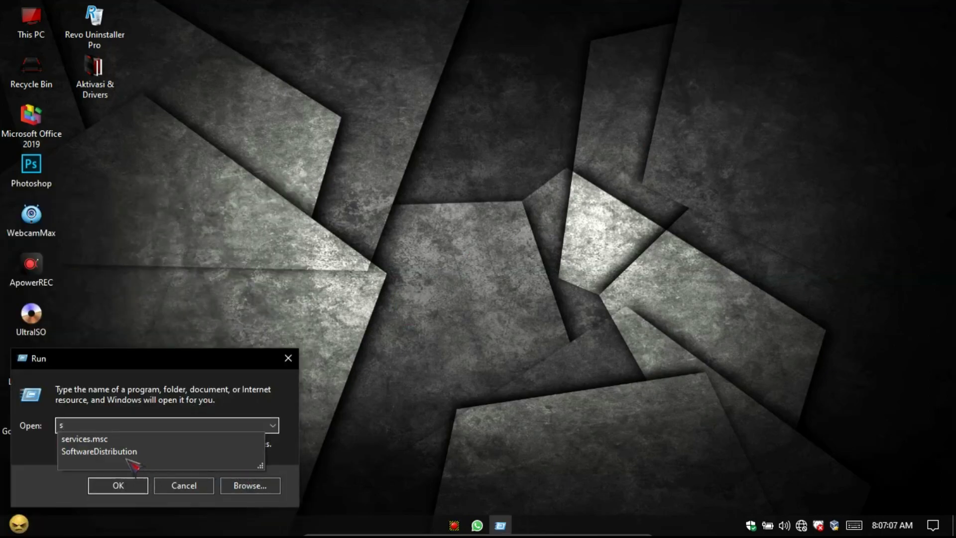
left_click(106, 440)
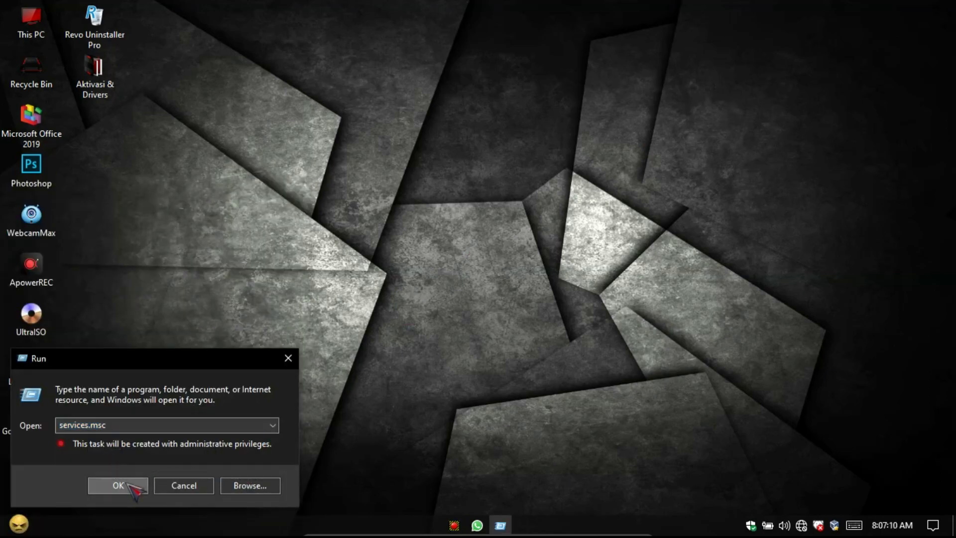
left_click(130, 488)
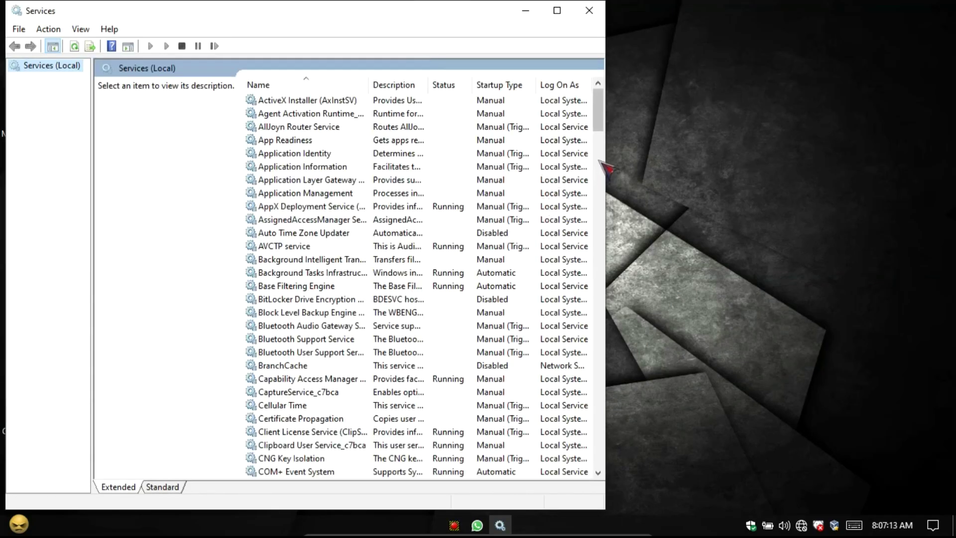
left_click_drag(596, 107, 610, 456)
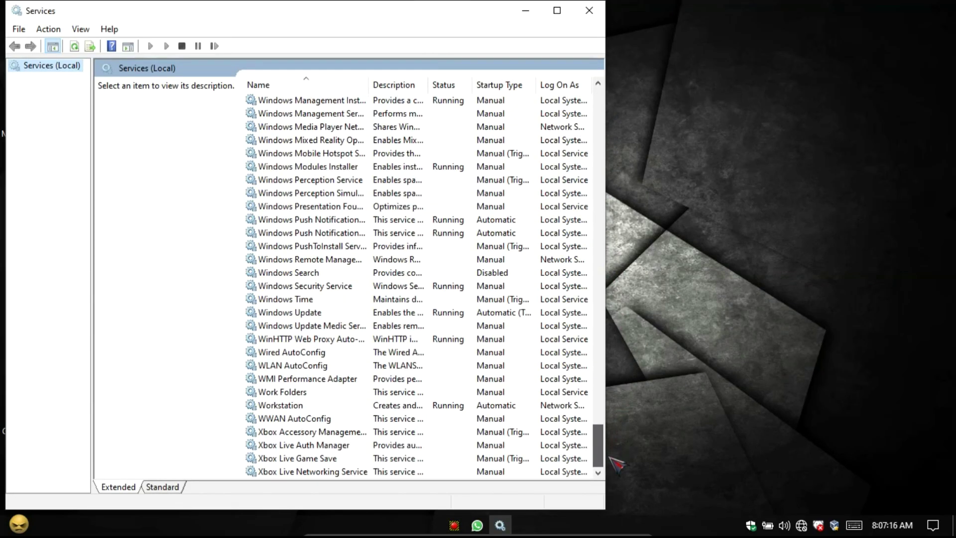
left_click(309, 312)
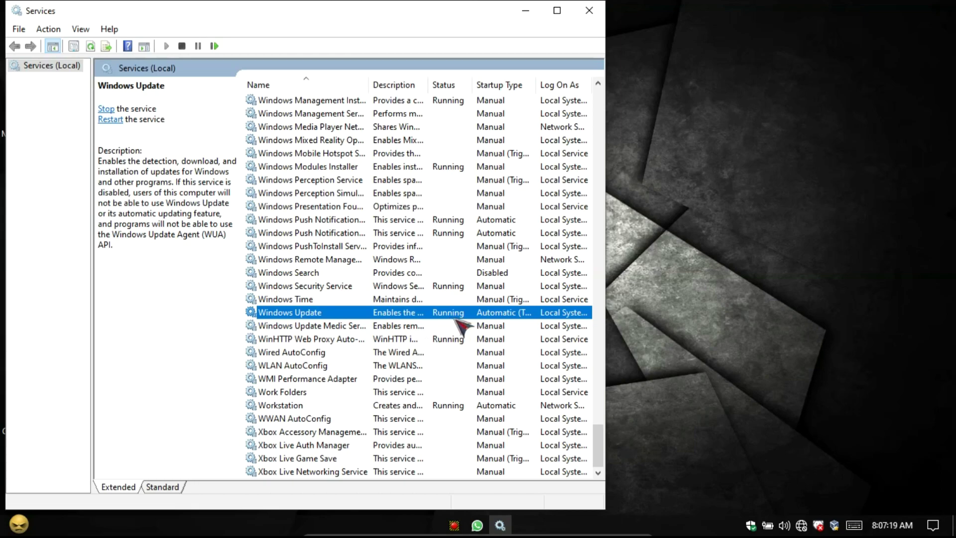
left_click(588, 13)
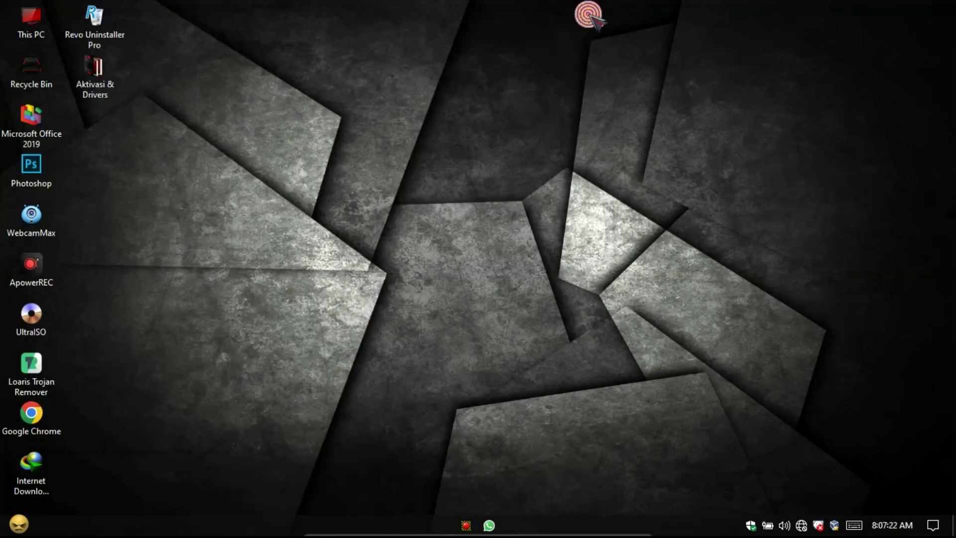
- Run WIN U_S OFF.cmd from the _0-Tools Windows Update Services folder as administrator
left_click(23, 524)
left_click(55, 473)
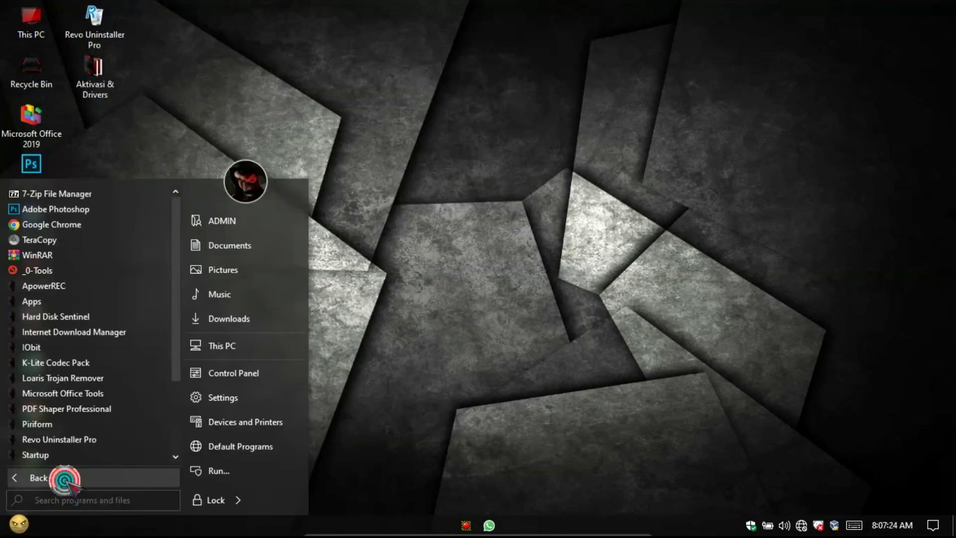
left_click(75, 272)
left_click(112, 318)
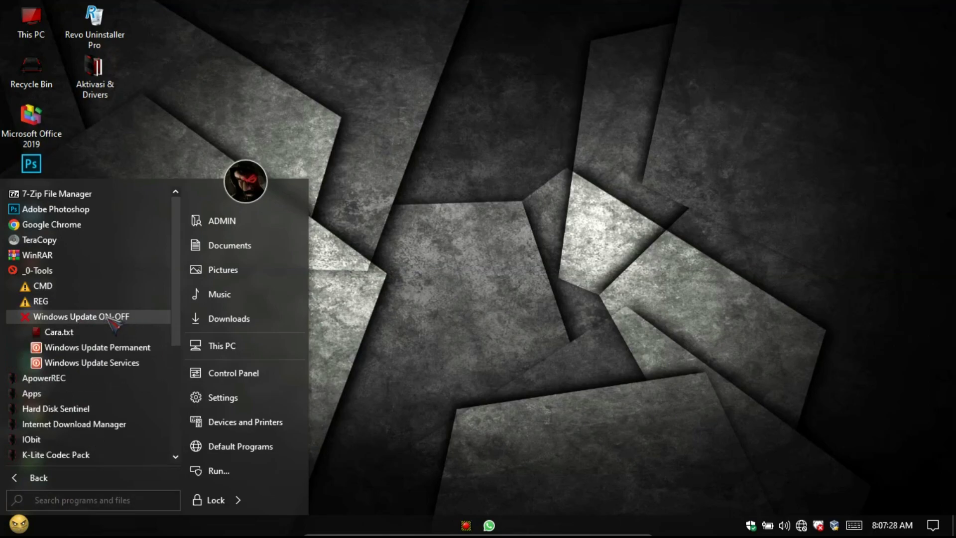
left_click(103, 363)
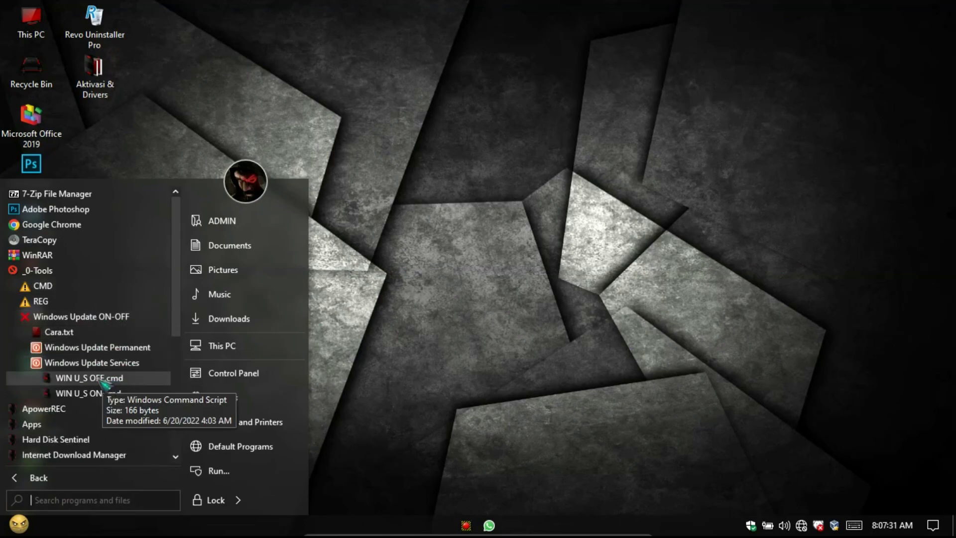
right_click(108, 380)
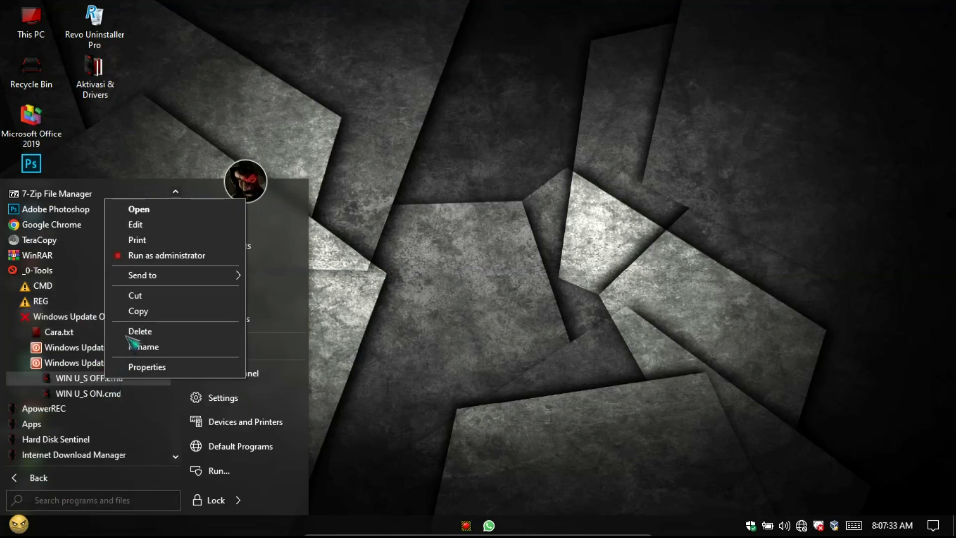
left_click(188, 259)
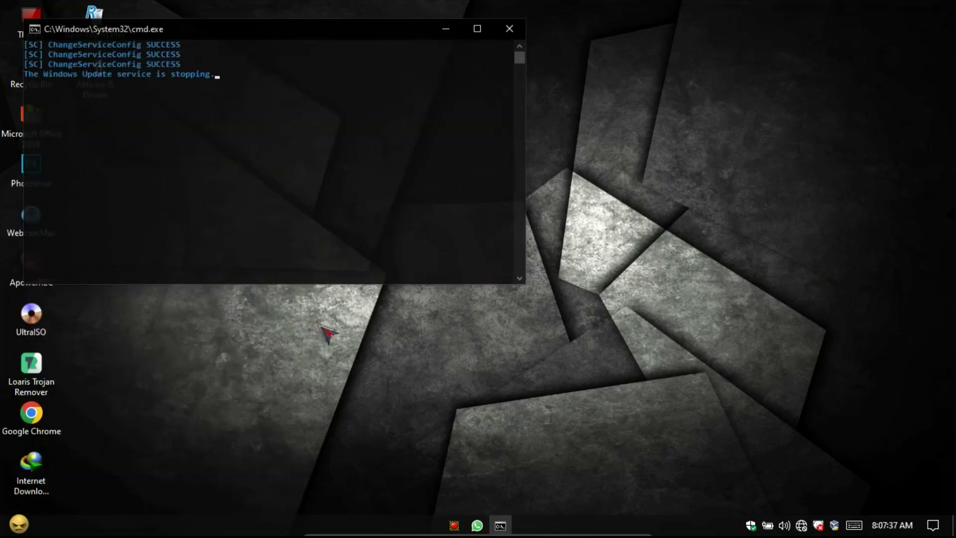
- Merge WIN U_P OFF.reg from the _0-Tools Windows Update Permanent folder into the registry and restart Windows Explorer
left_click(19, 524)
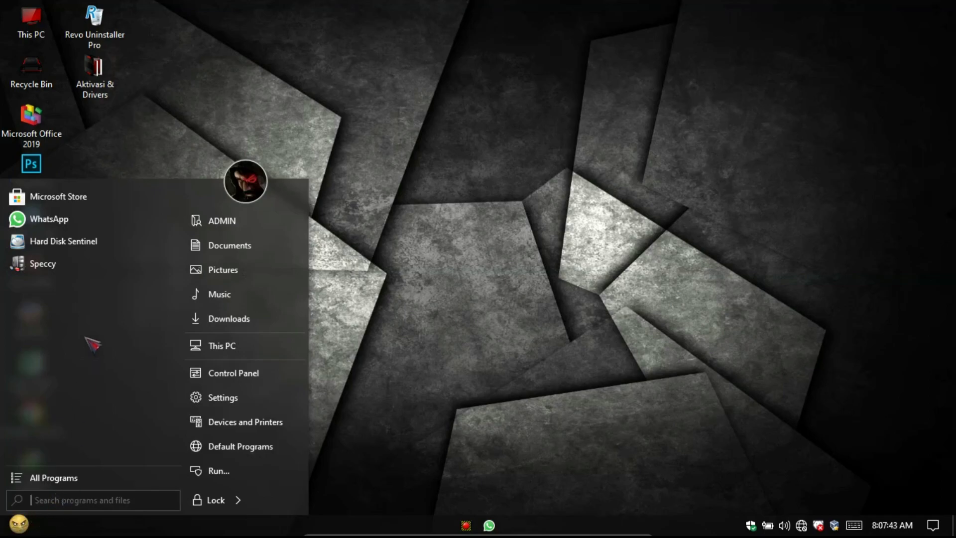
left_click(110, 477)
left_click(95, 270)
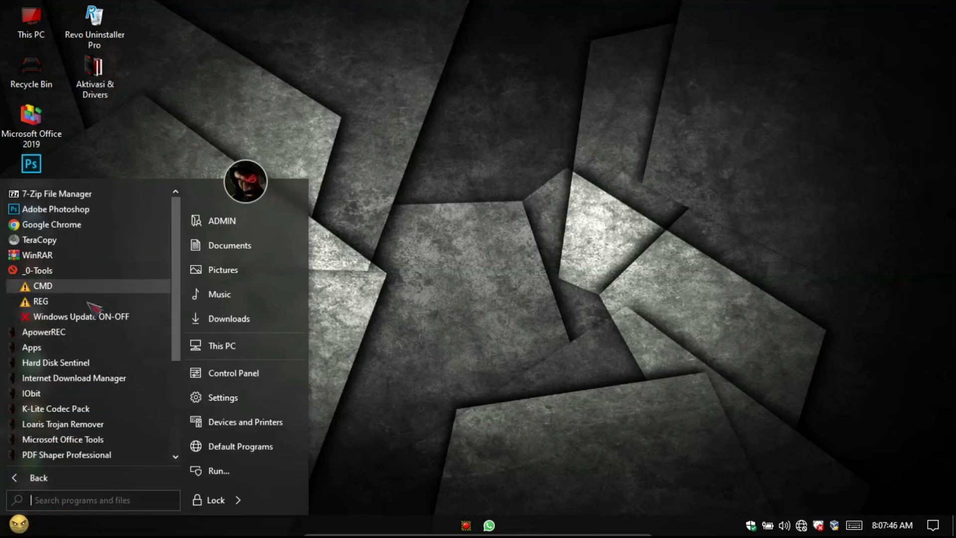
left_click(120, 316)
left_click(134, 347)
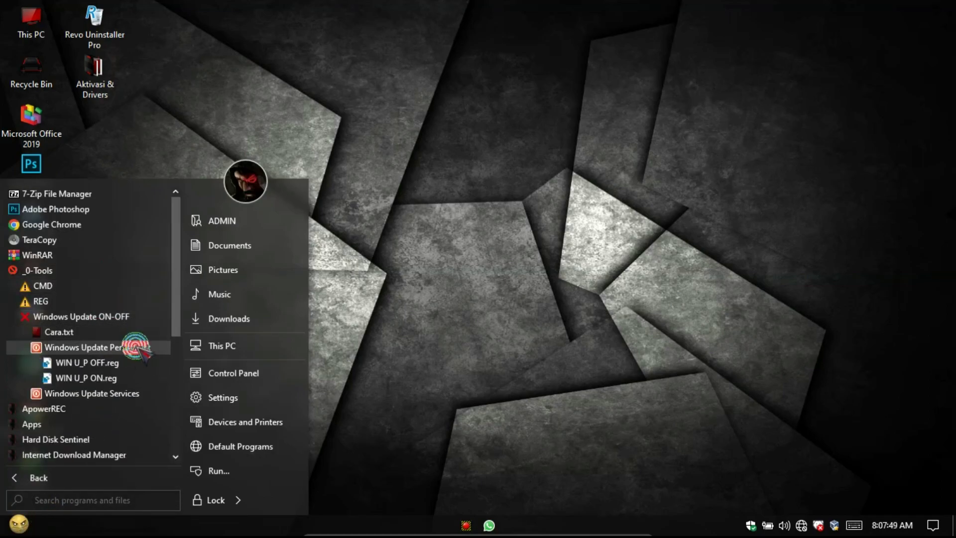
right_click(107, 364)
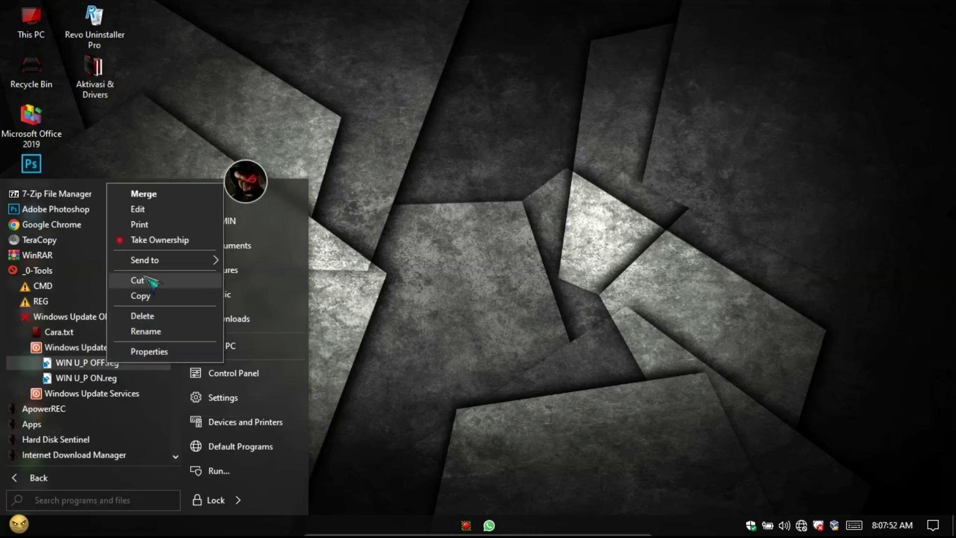
left_click(161, 197)
left_click(583, 286)
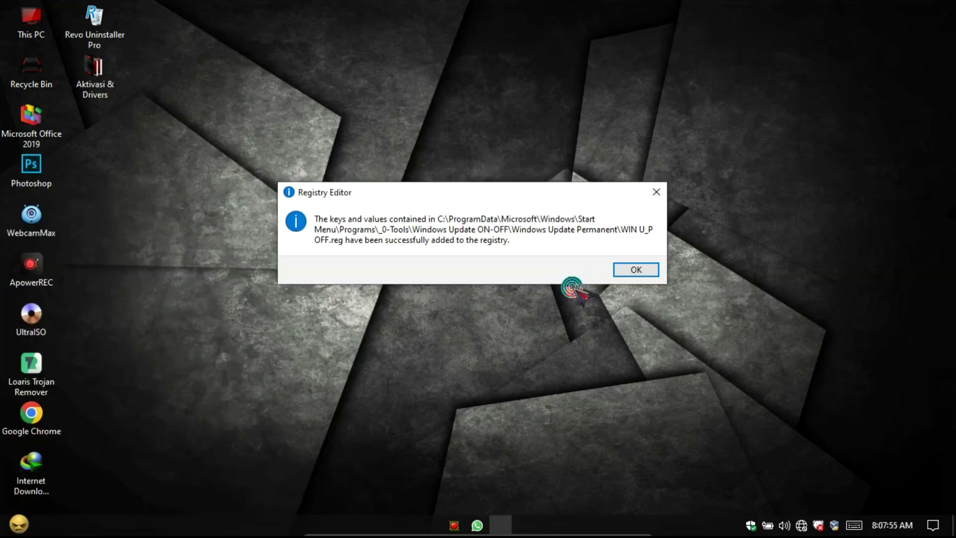
left_click(630, 271)
right_click(313, 188)
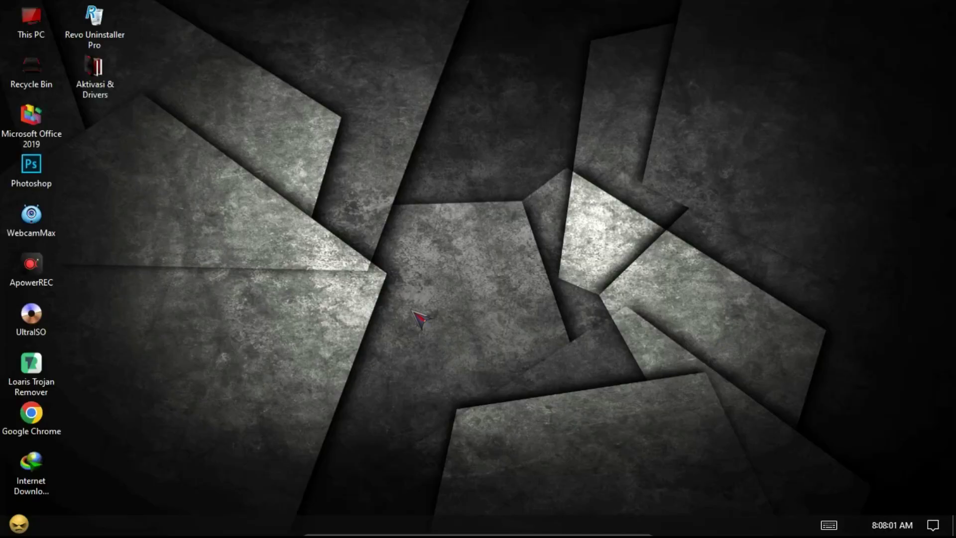
- Run services.msc again, check the Windows Update service's startup type and whether it can be started, and close Services
left_click(20, 523)
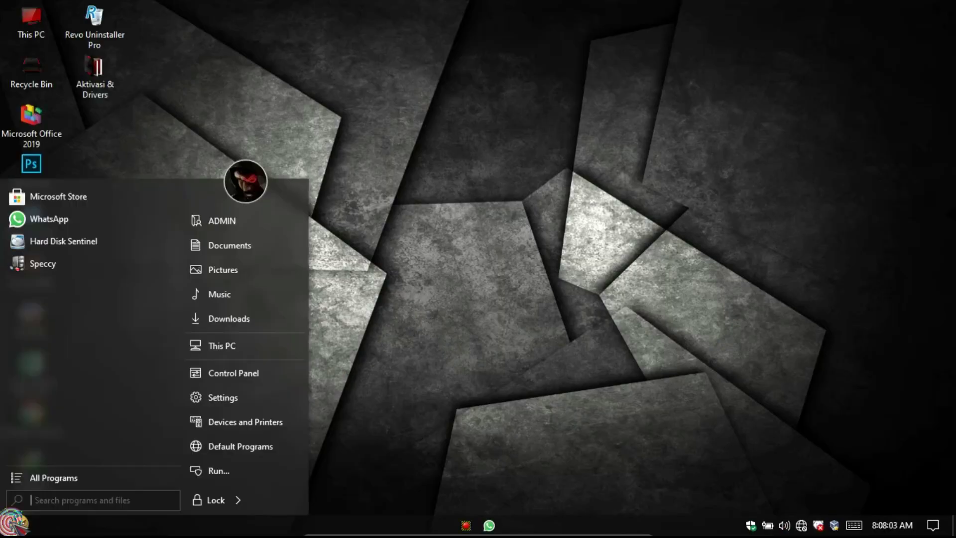
left_click(214, 470)
type("s")
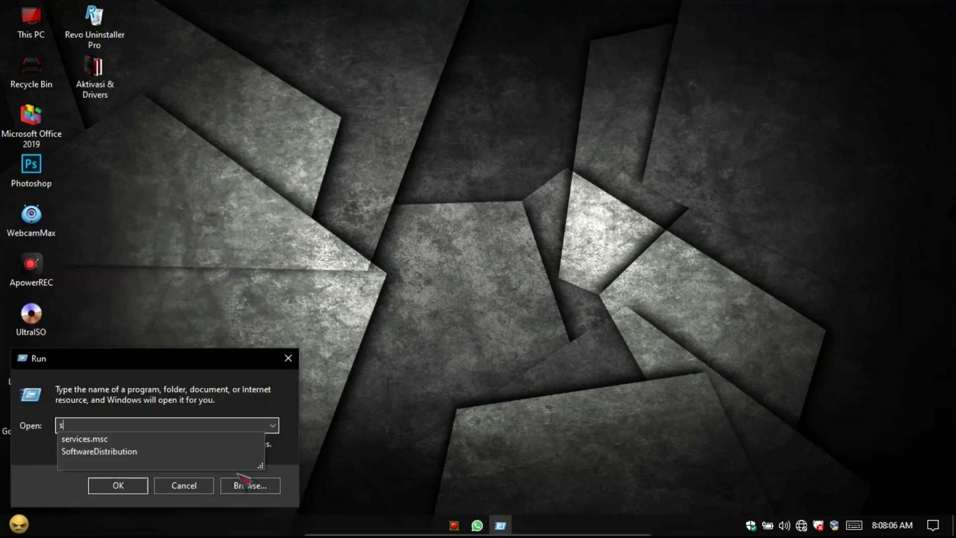
left_click(94, 438)
left_click(122, 485)
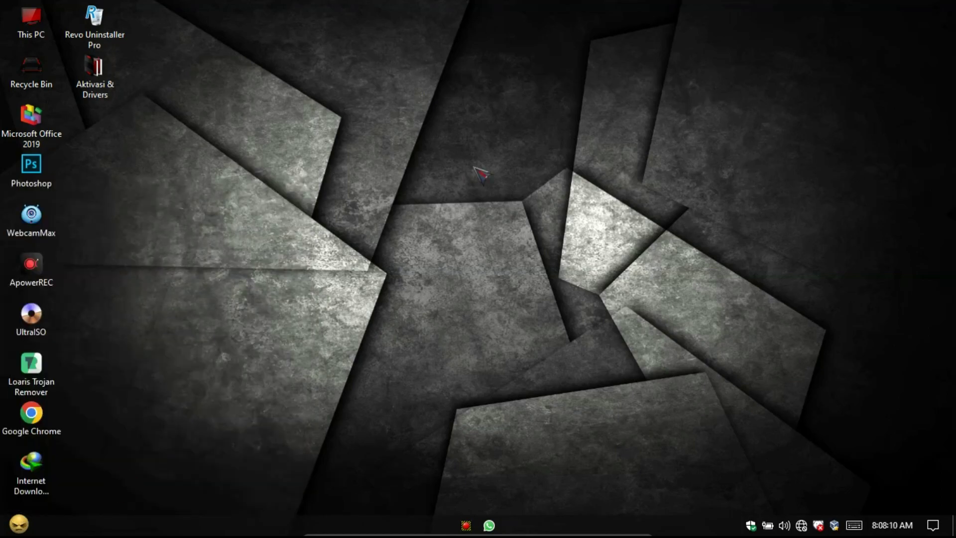
left_click_drag(599, 111, 605, 445)
left_click(463, 414)
left_click(309, 313)
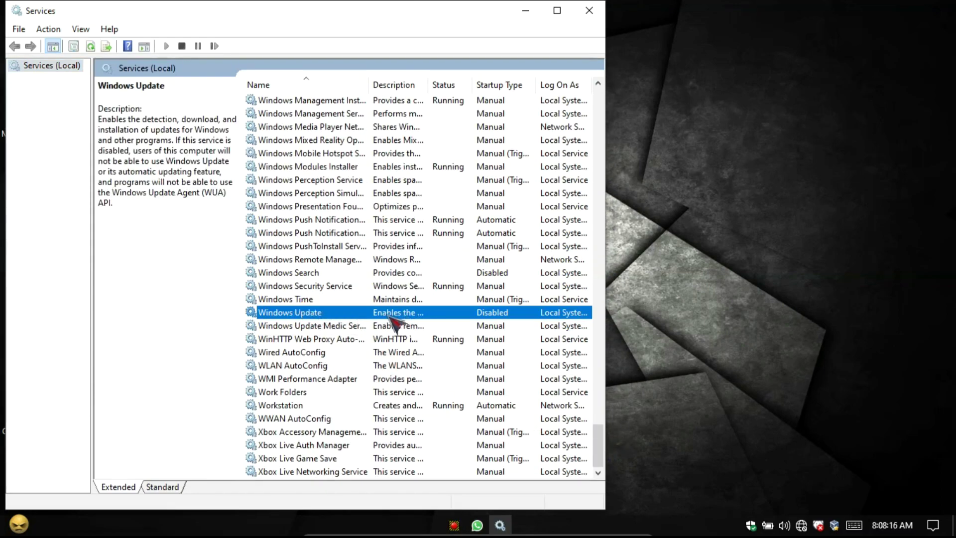
right_click(455, 314)
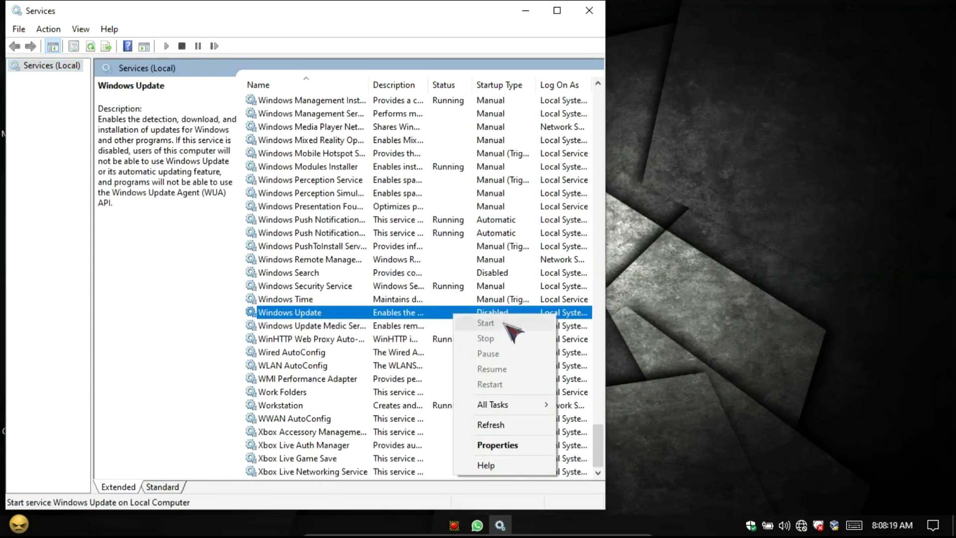
left_click(594, 17)
- Apply the HUD Machine Red Black theme in the Personalization settings, close Settings and restart Windows Explorer
right_click(415, 107)
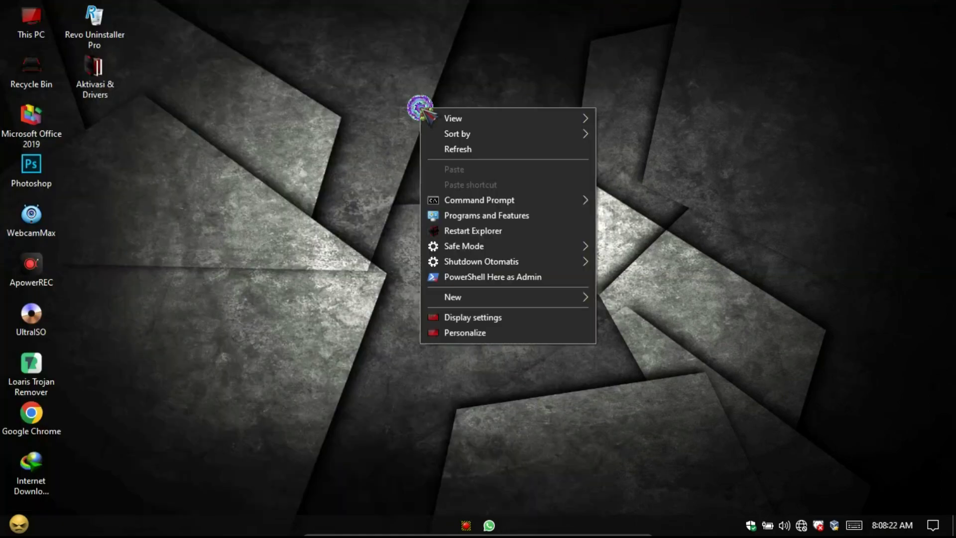
left_click(487, 335)
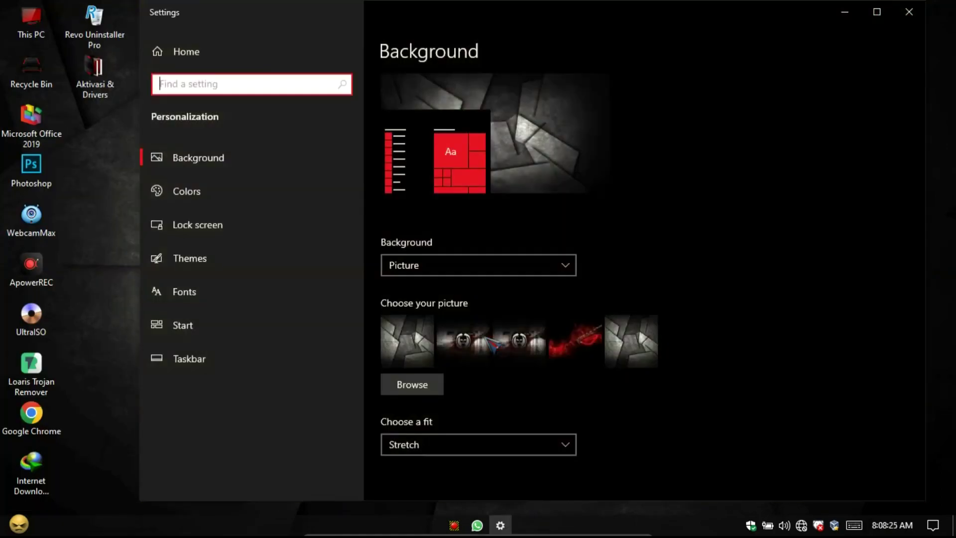
left_click(273, 268)
scroll(619, 179, "down", 5)
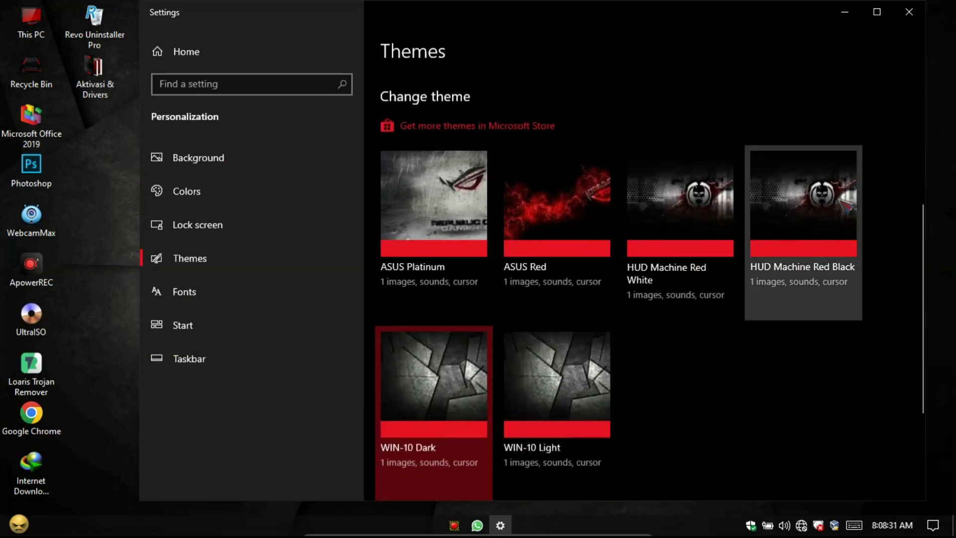
left_click(839, 195)
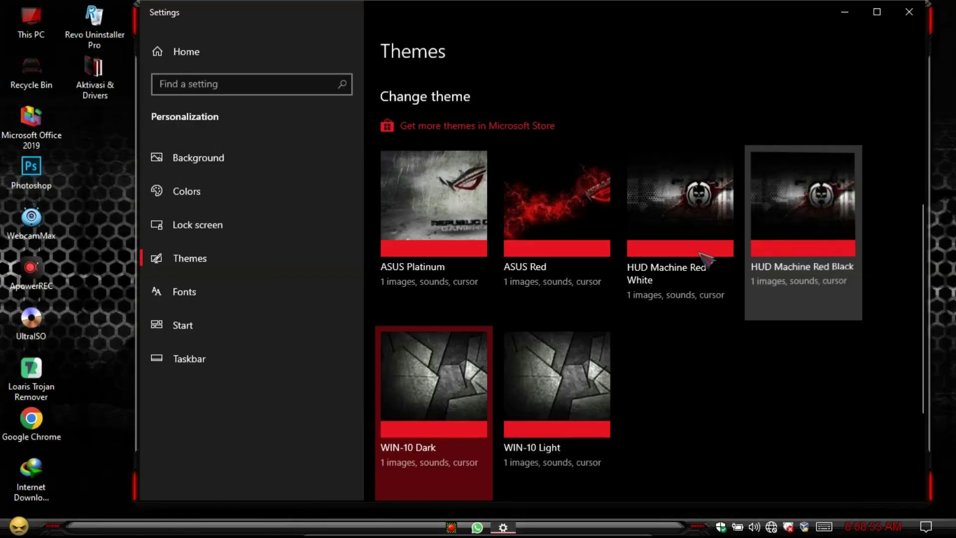
left_click(905, 18)
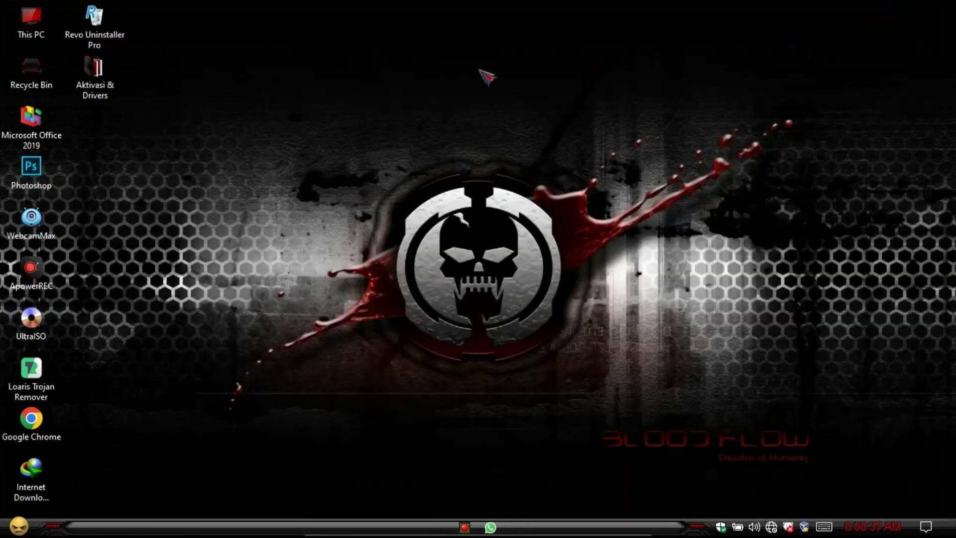
right_click(487, 74)
left_click(572, 191)
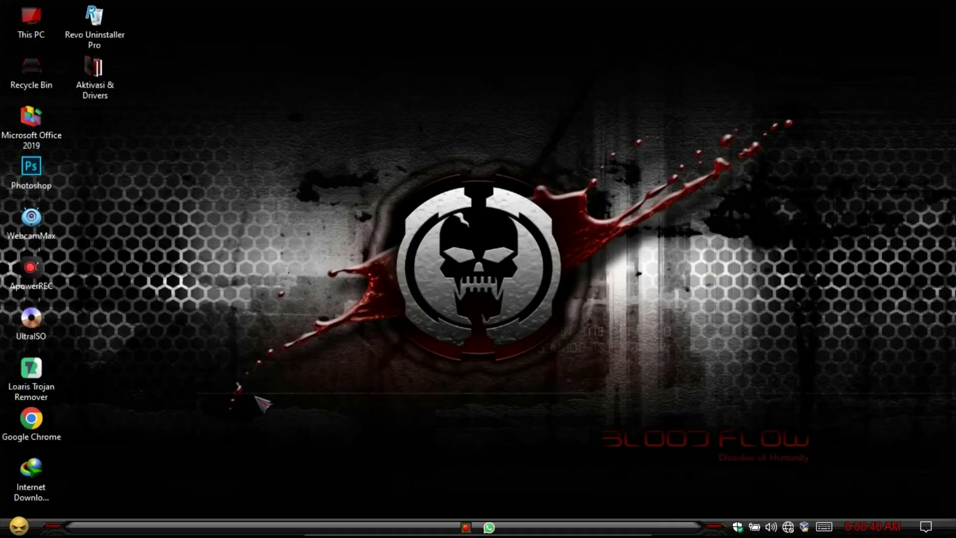
- Examine the Start menu, taskbar and Start button styles in the StartIsBack Appearance configuration, cancelling without changes and refreshing the desktop
left_click(10, 527)
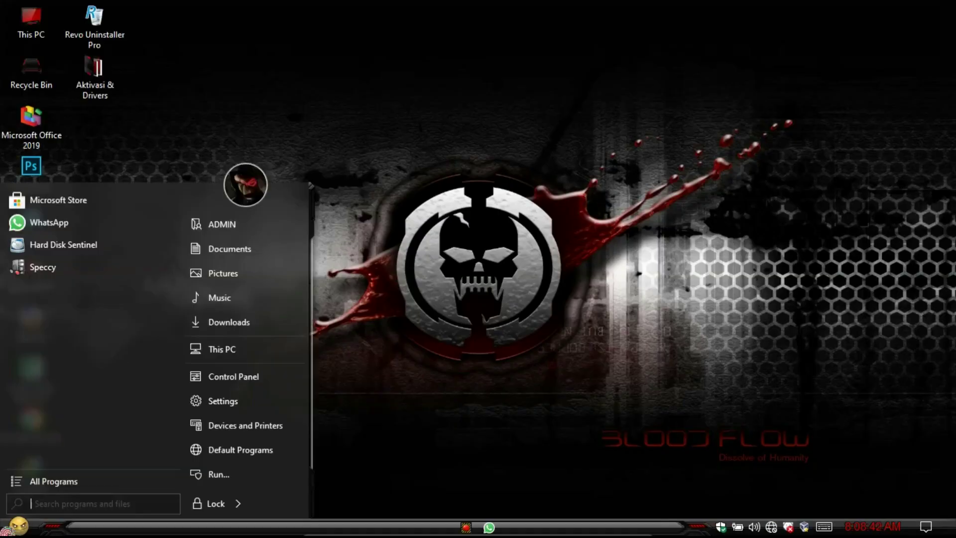
right_click(84, 353)
left_click(107, 396)
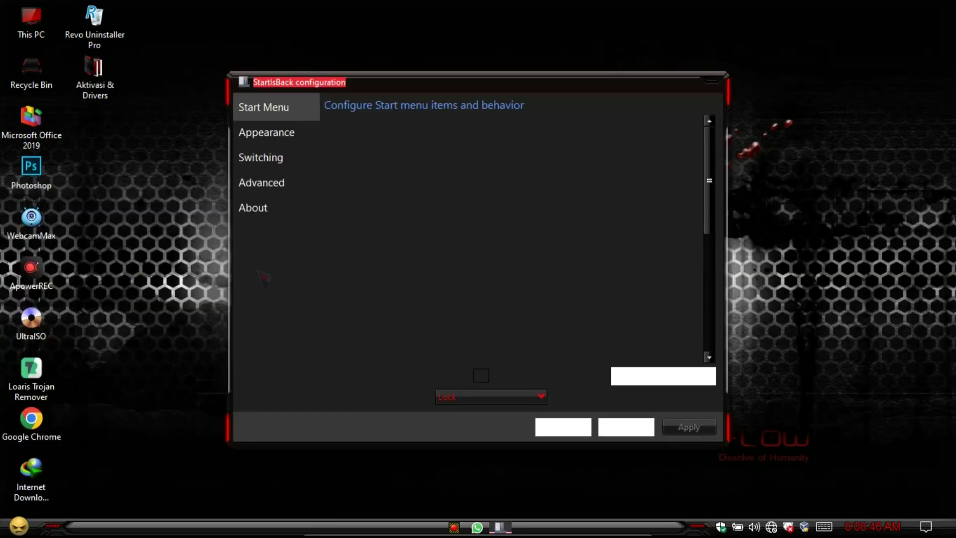
left_click(280, 141)
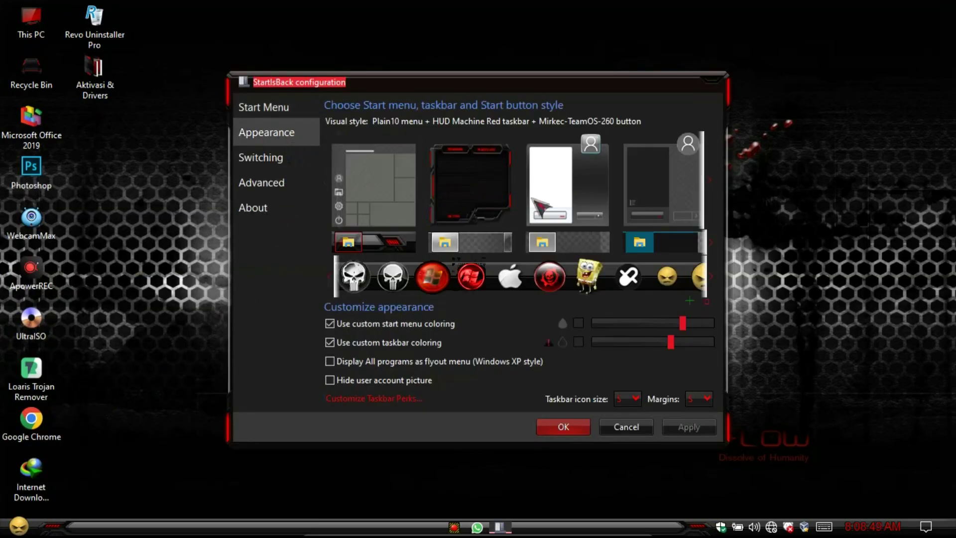
scroll(509, 269, "down", 14)
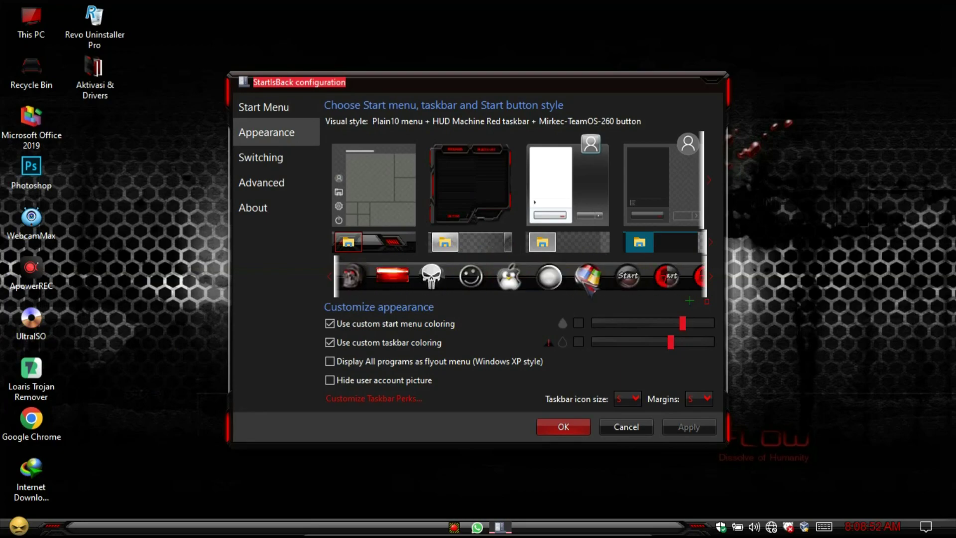
left_click(629, 430)
right_click(333, 217)
left_click(366, 258)
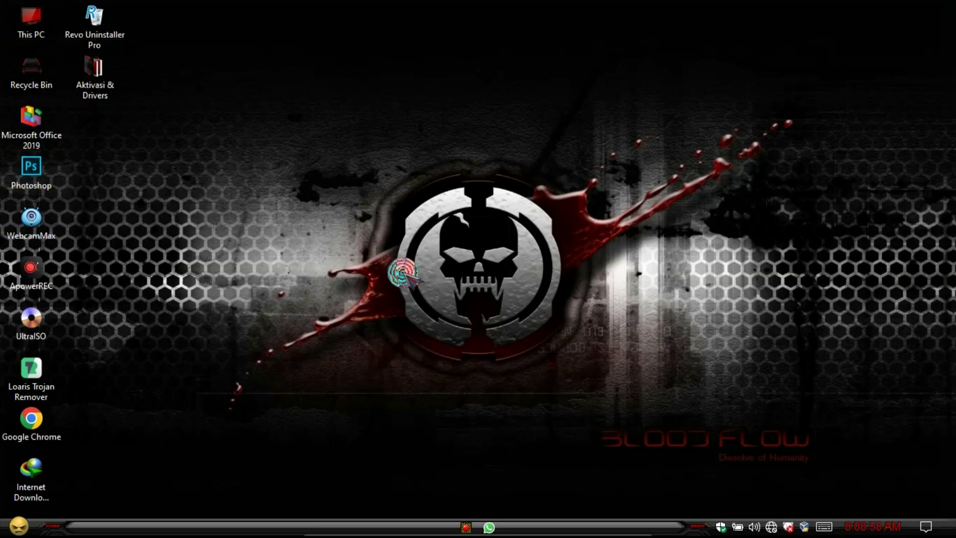
- Open This PC and Control Panel to examine how their windows look in the applied theme
key("super+e")
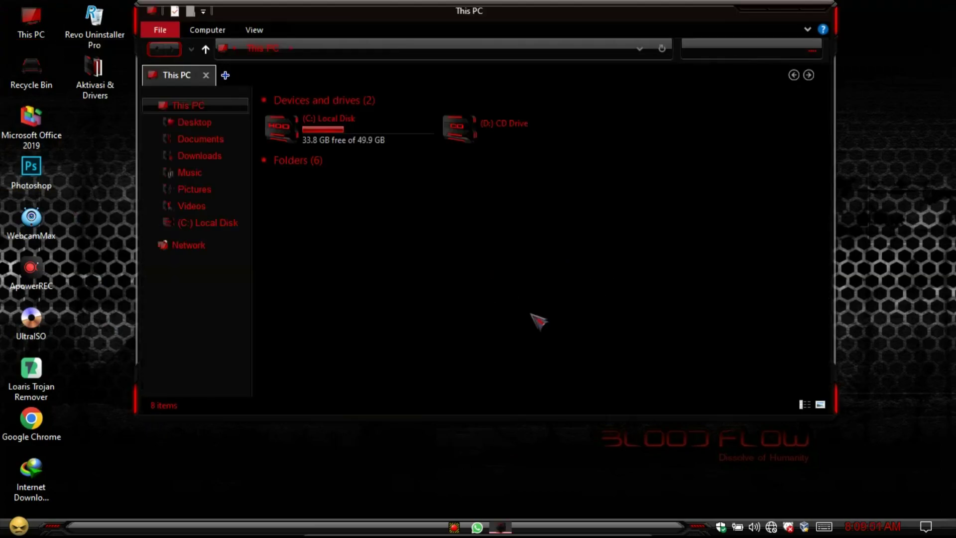
left_click(19, 526)
left_click(246, 374)
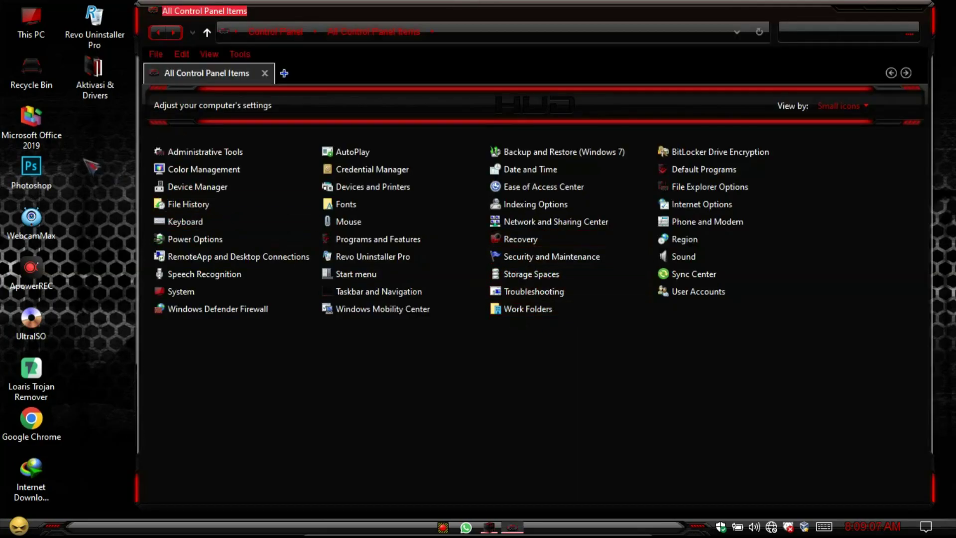
- Review the installed programs in Programs and Features, close the open windows and refresh the desktop
right_click(105, 149)
left_click(170, 262)
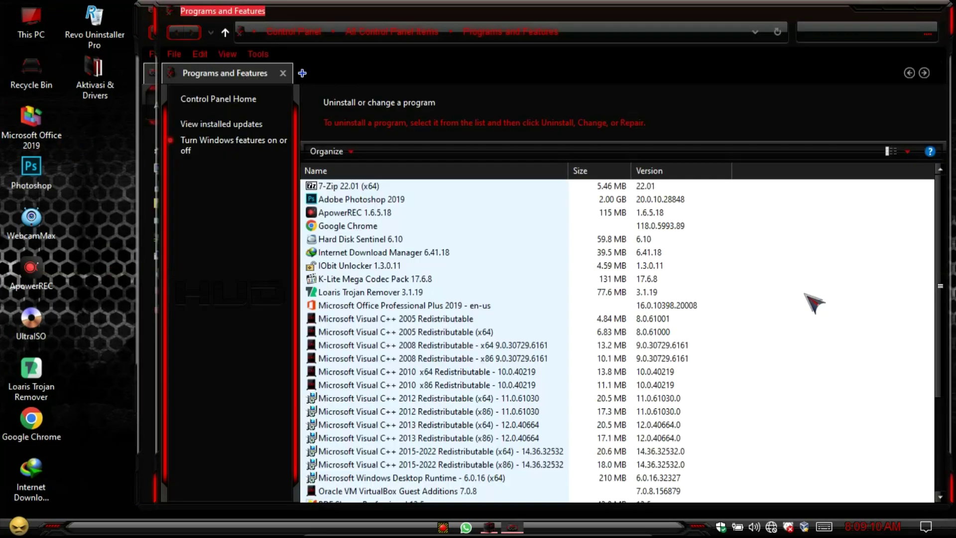
left_click(724, 528)
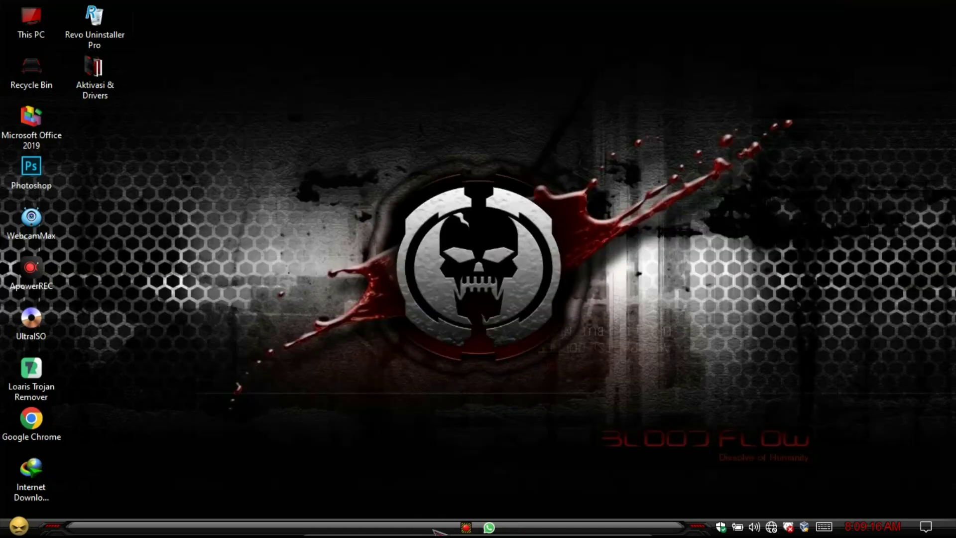
right_click(456, 82)
left_click(486, 125)
- Set the Windows display language to Bahasa Indonesia in the Time & Language settings
left_click(18, 526)
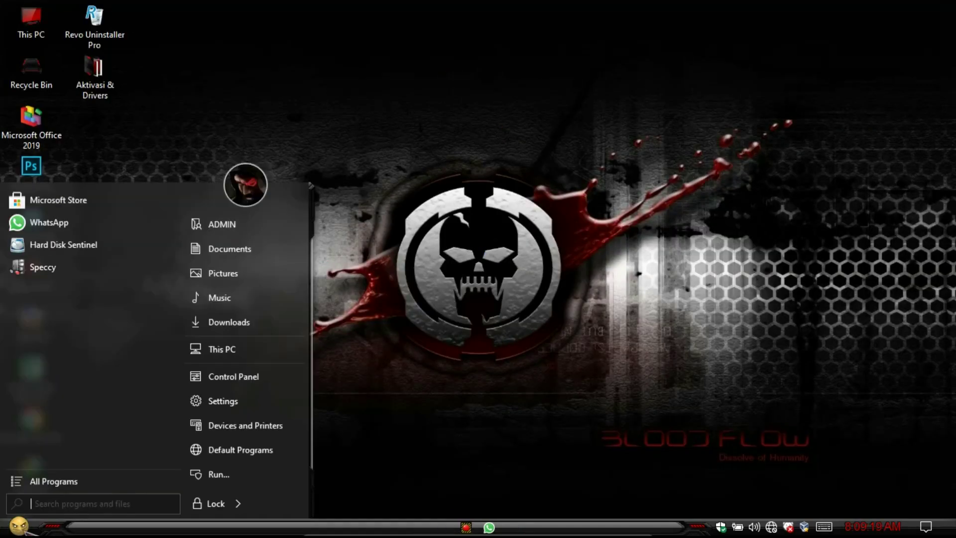
left_click(227, 401)
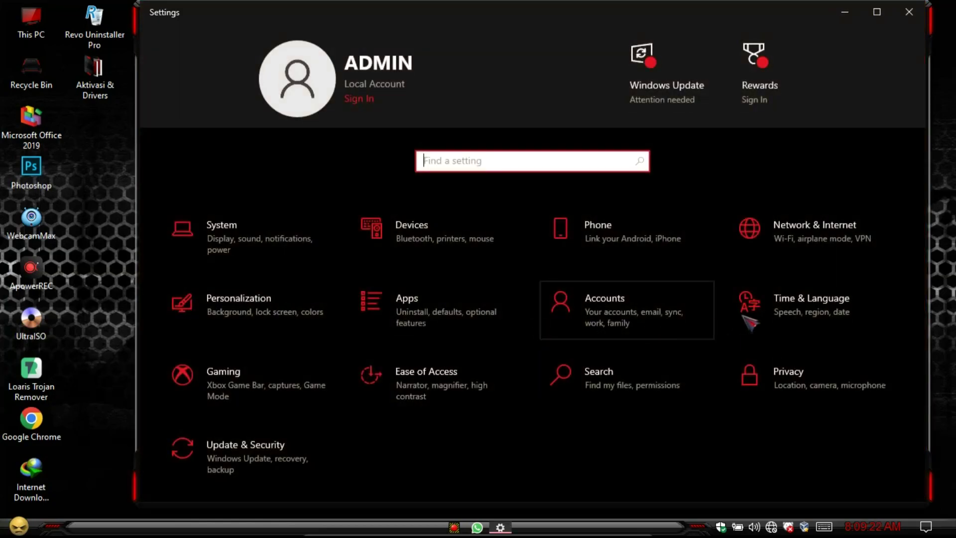
left_click(805, 306)
left_click(226, 223)
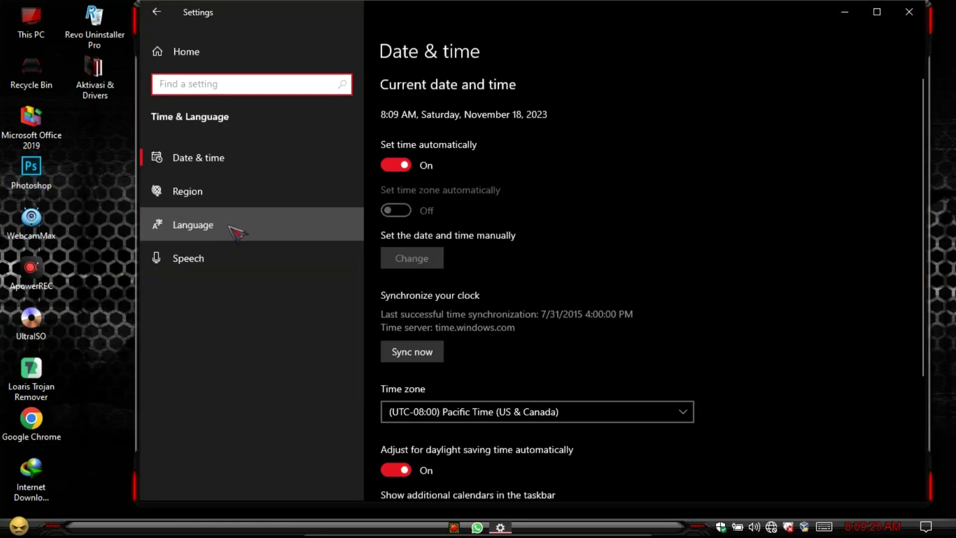
scroll(612, 219, "down", 3)
left_click(690, 132)
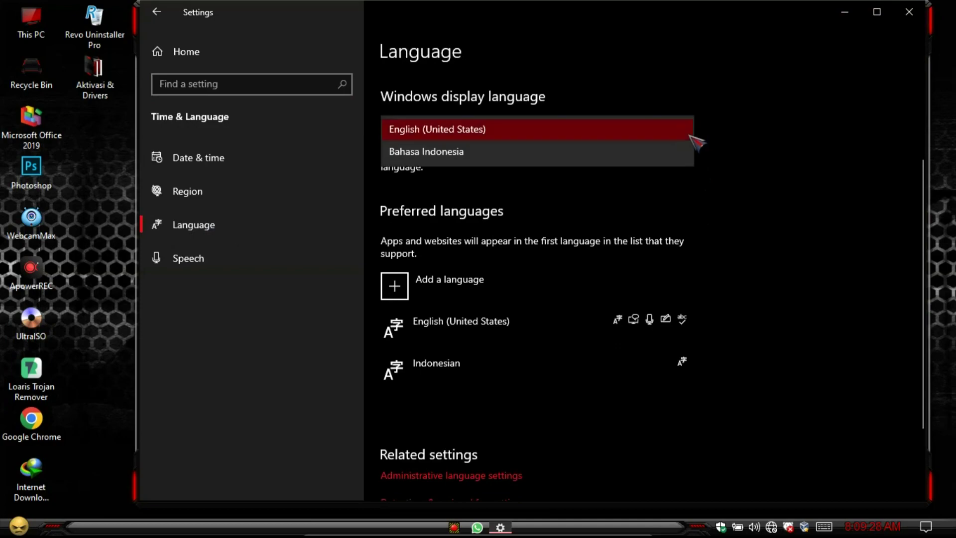
left_click(512, 154)
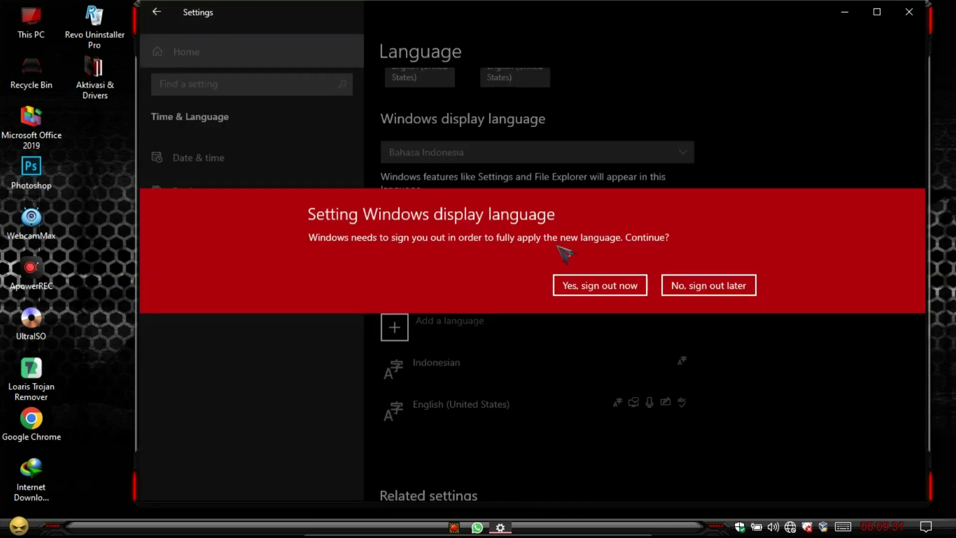
- Sign out to apply the new display language, sign back in to the local account and refresh the desktop
left_click(629, 289)
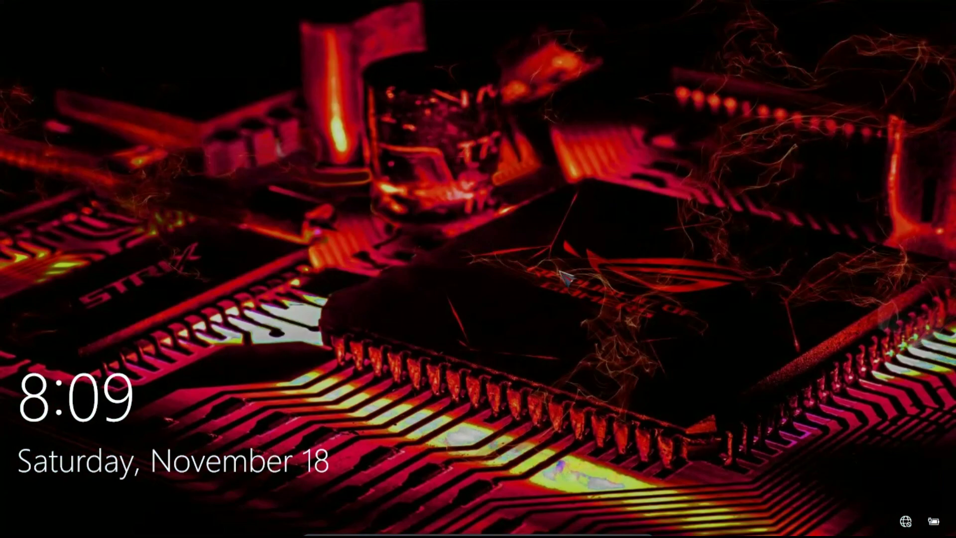
left_click(518, 289)
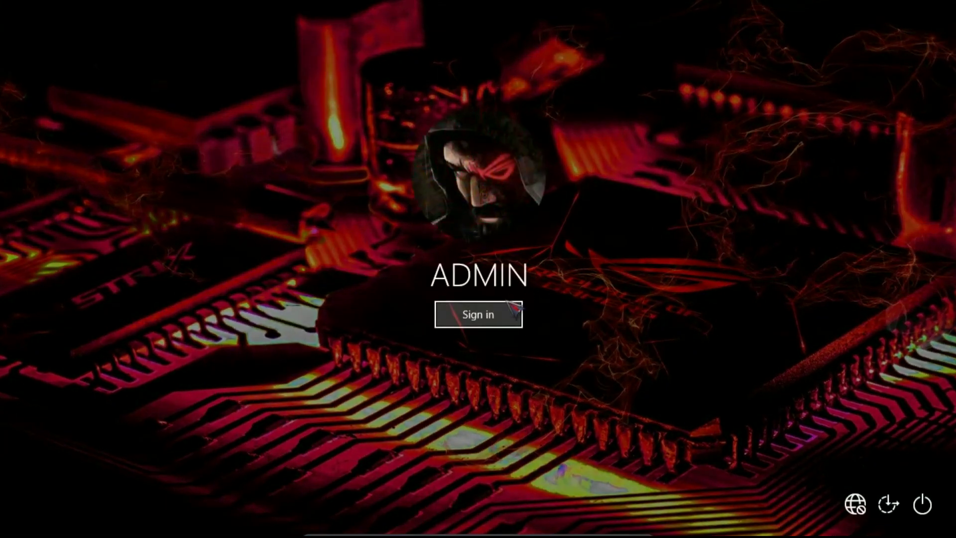
left_click(481, 314)
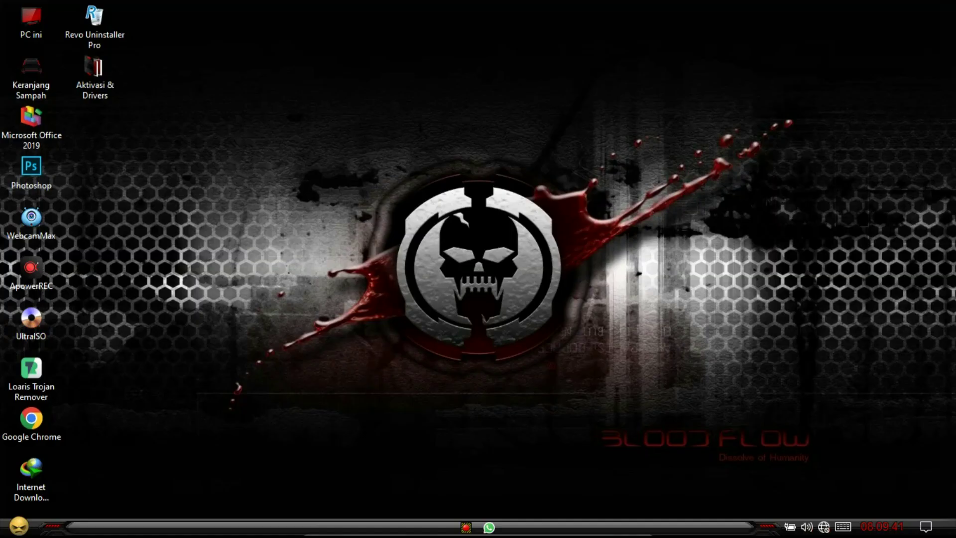
right_click(369, 193)
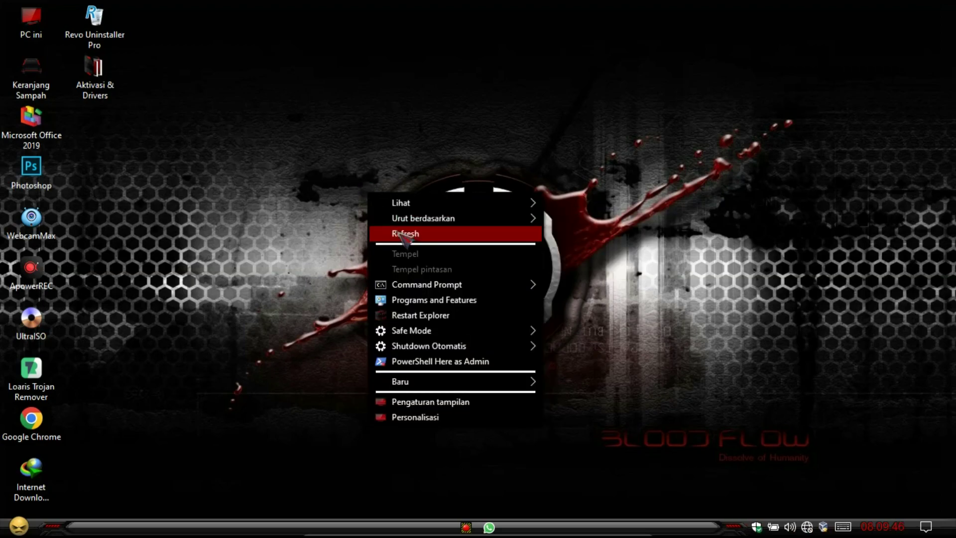
left_click(378, 208)
- Examine the Start menu and the Language page of Settings in the applied display language, and close Settings
left_click(5, 526)
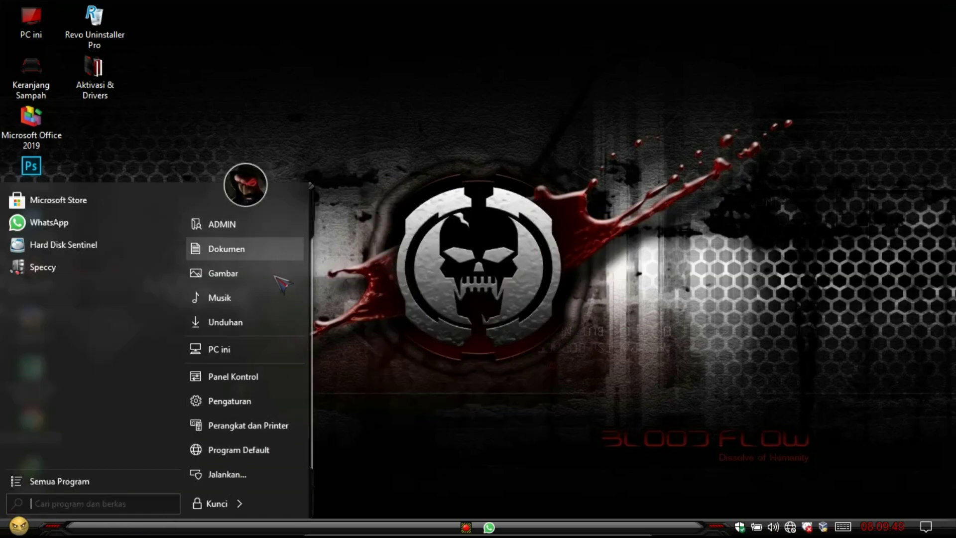
left_click(459, 316)
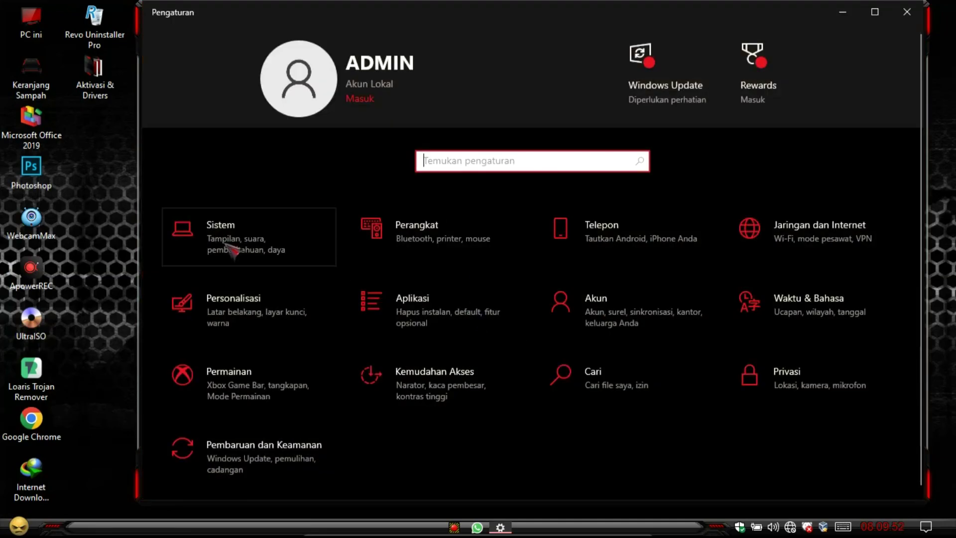
left_click(802, 318)
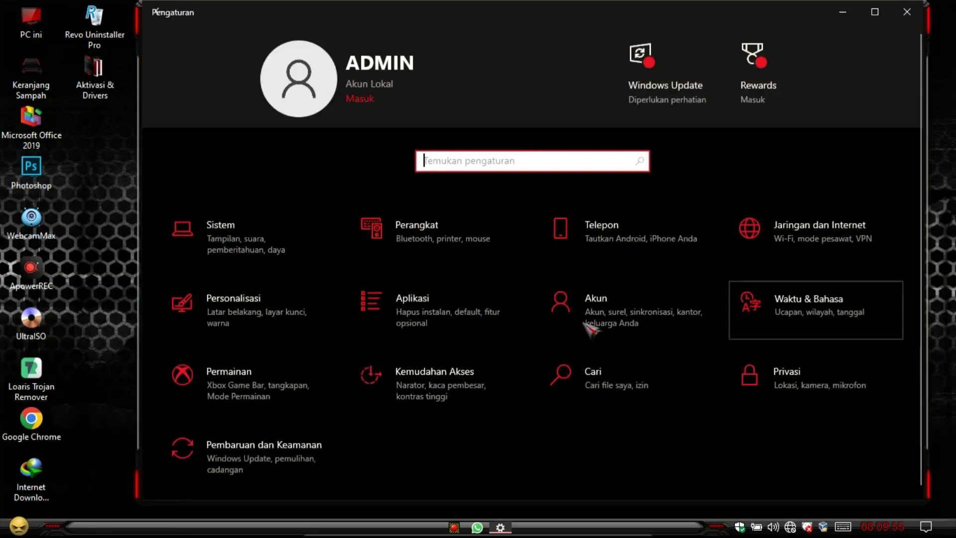
left_click(184, 224)
scroll(758, 235, "down", 5)
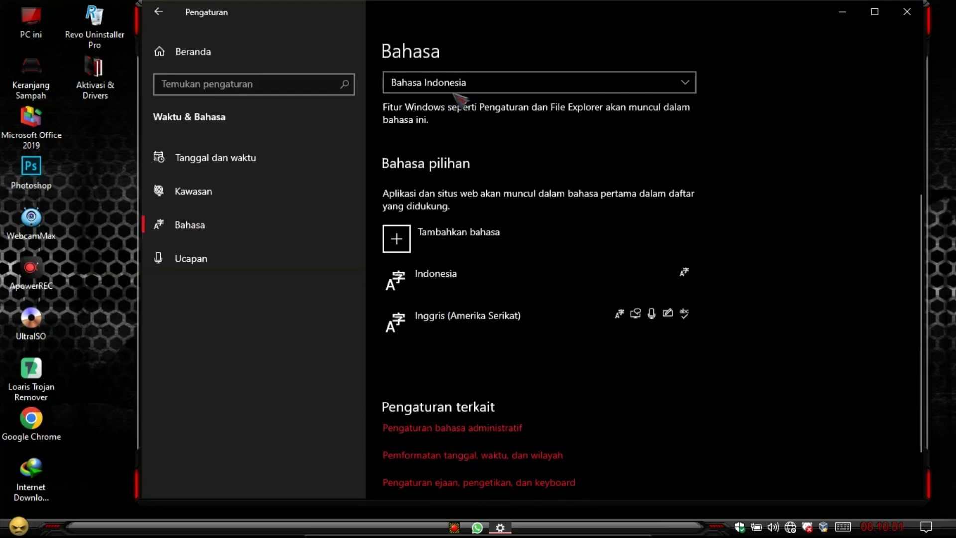
left_click(906, 13)
- Set the desktop background to a slideshow (Peragaan slide) of the Wallpaper Windows folder from Gambar, and close Settings
right_click(455, 134)
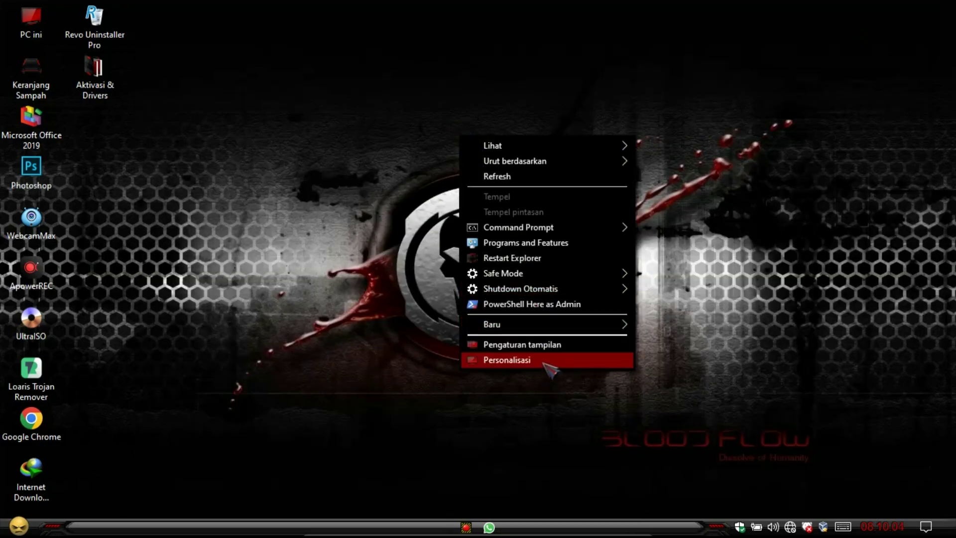
left_click(544, 363)
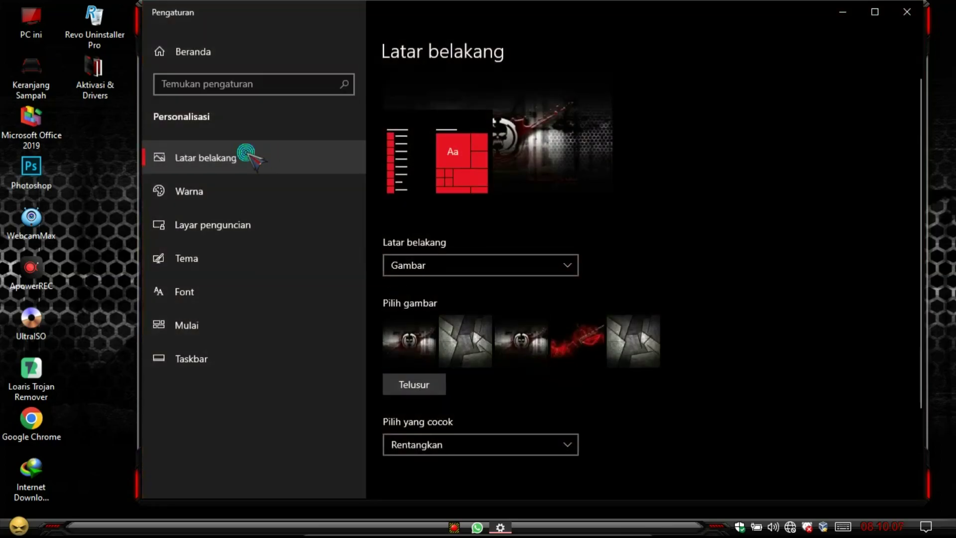
left_click(494, 266)
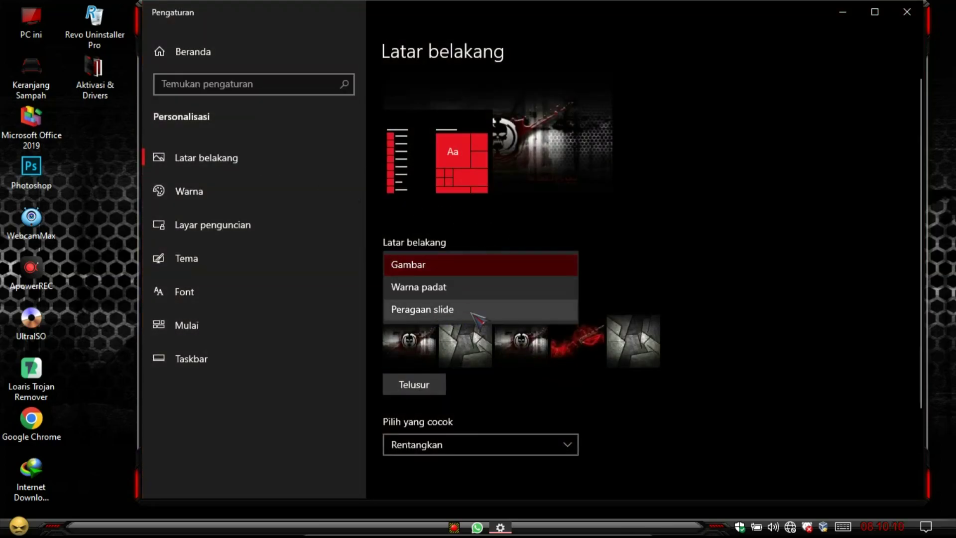
left_click(477, 311)
left_click(421, 380)
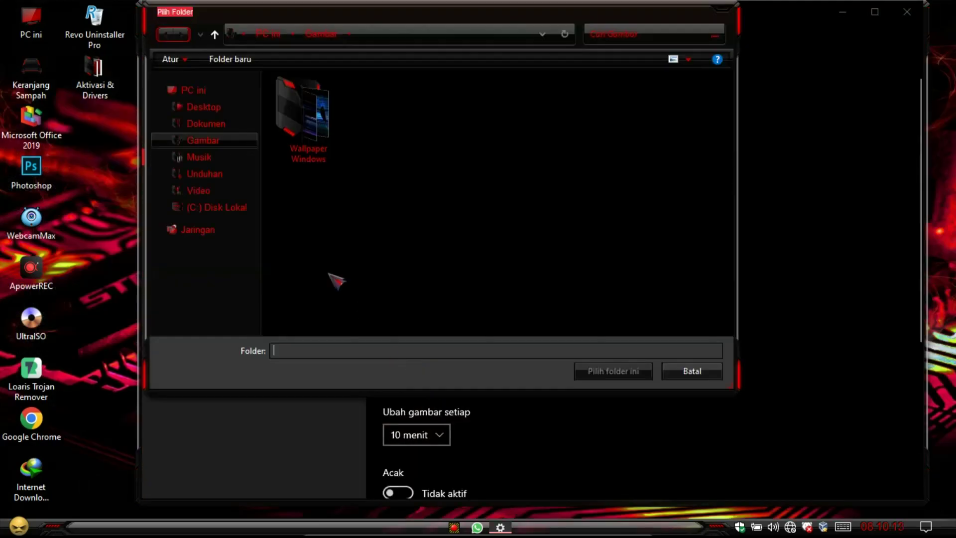
left_click(314, 118)
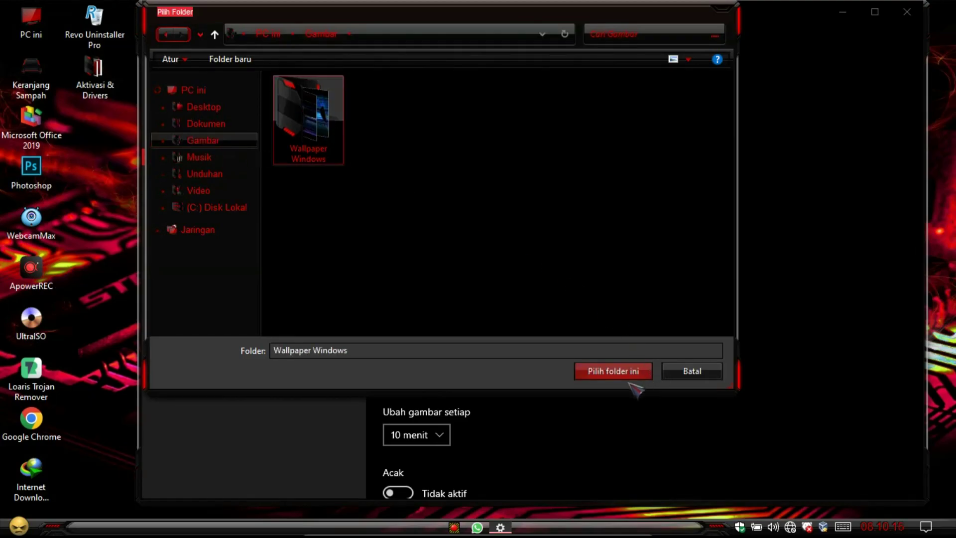
left_click(628, 374)
left_click(905, 13)
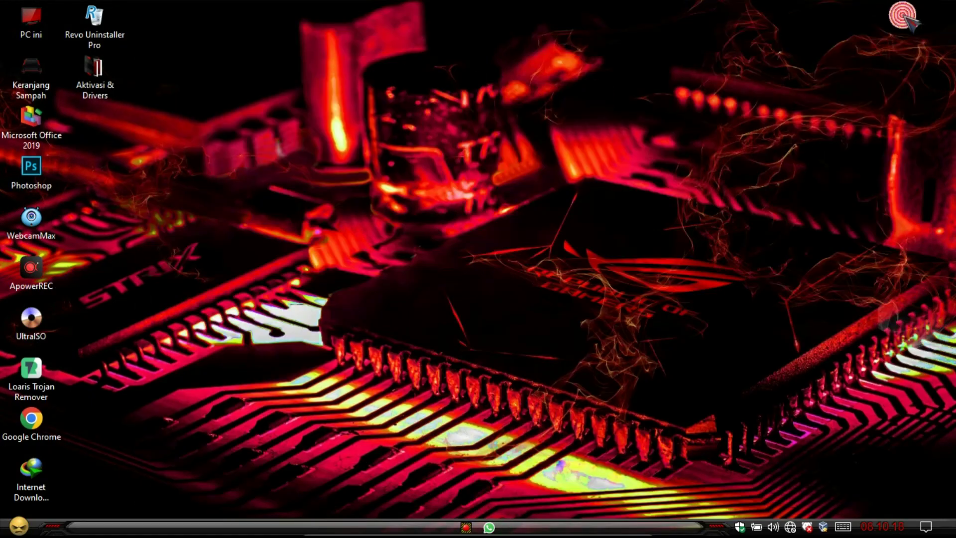
- Advance the desktop slideshow through its next backgrounds four times
right_click(386, 146)
left_click(551, 326)
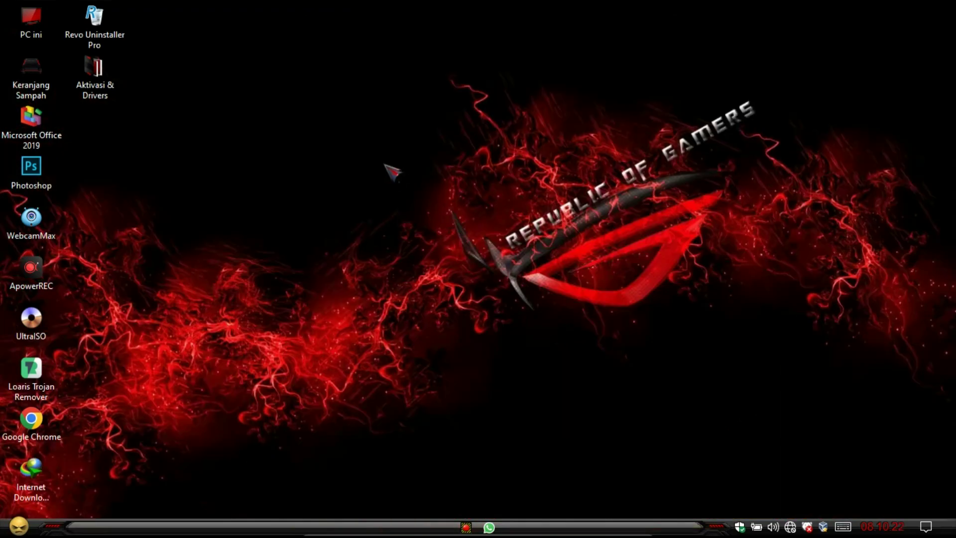
right_click(385, 165)
left_click(486, 348)
right_click(396, 161)
left_click(469, 345)
right_click(381, 170)
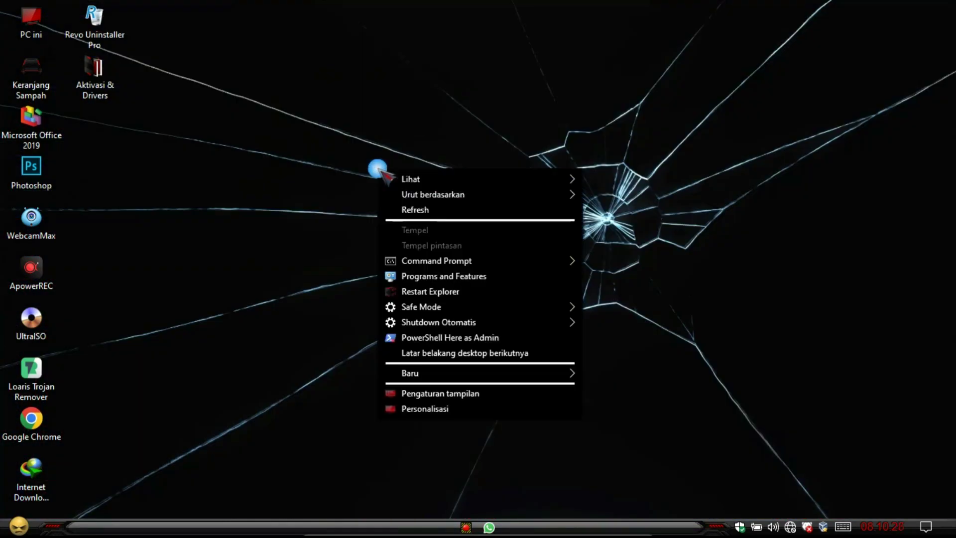
left_click(468, 353)
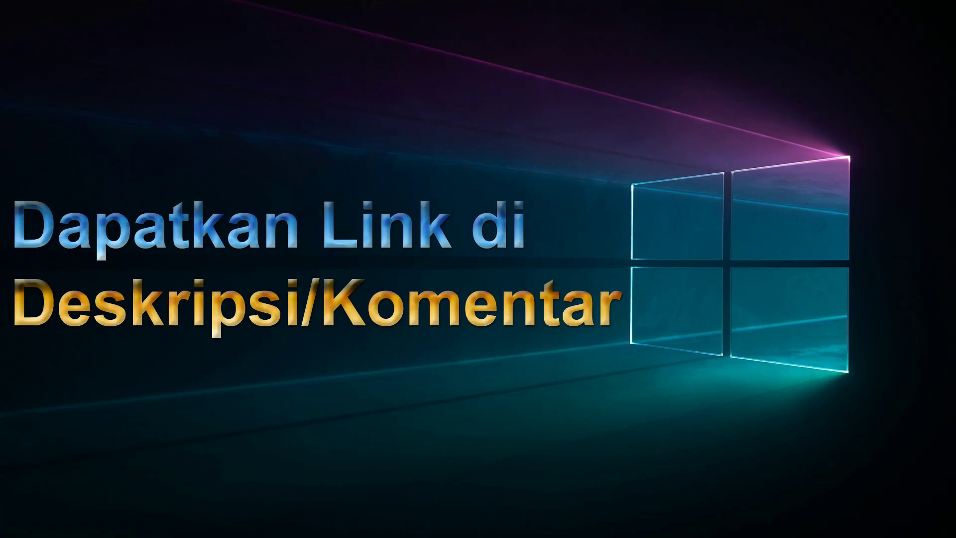